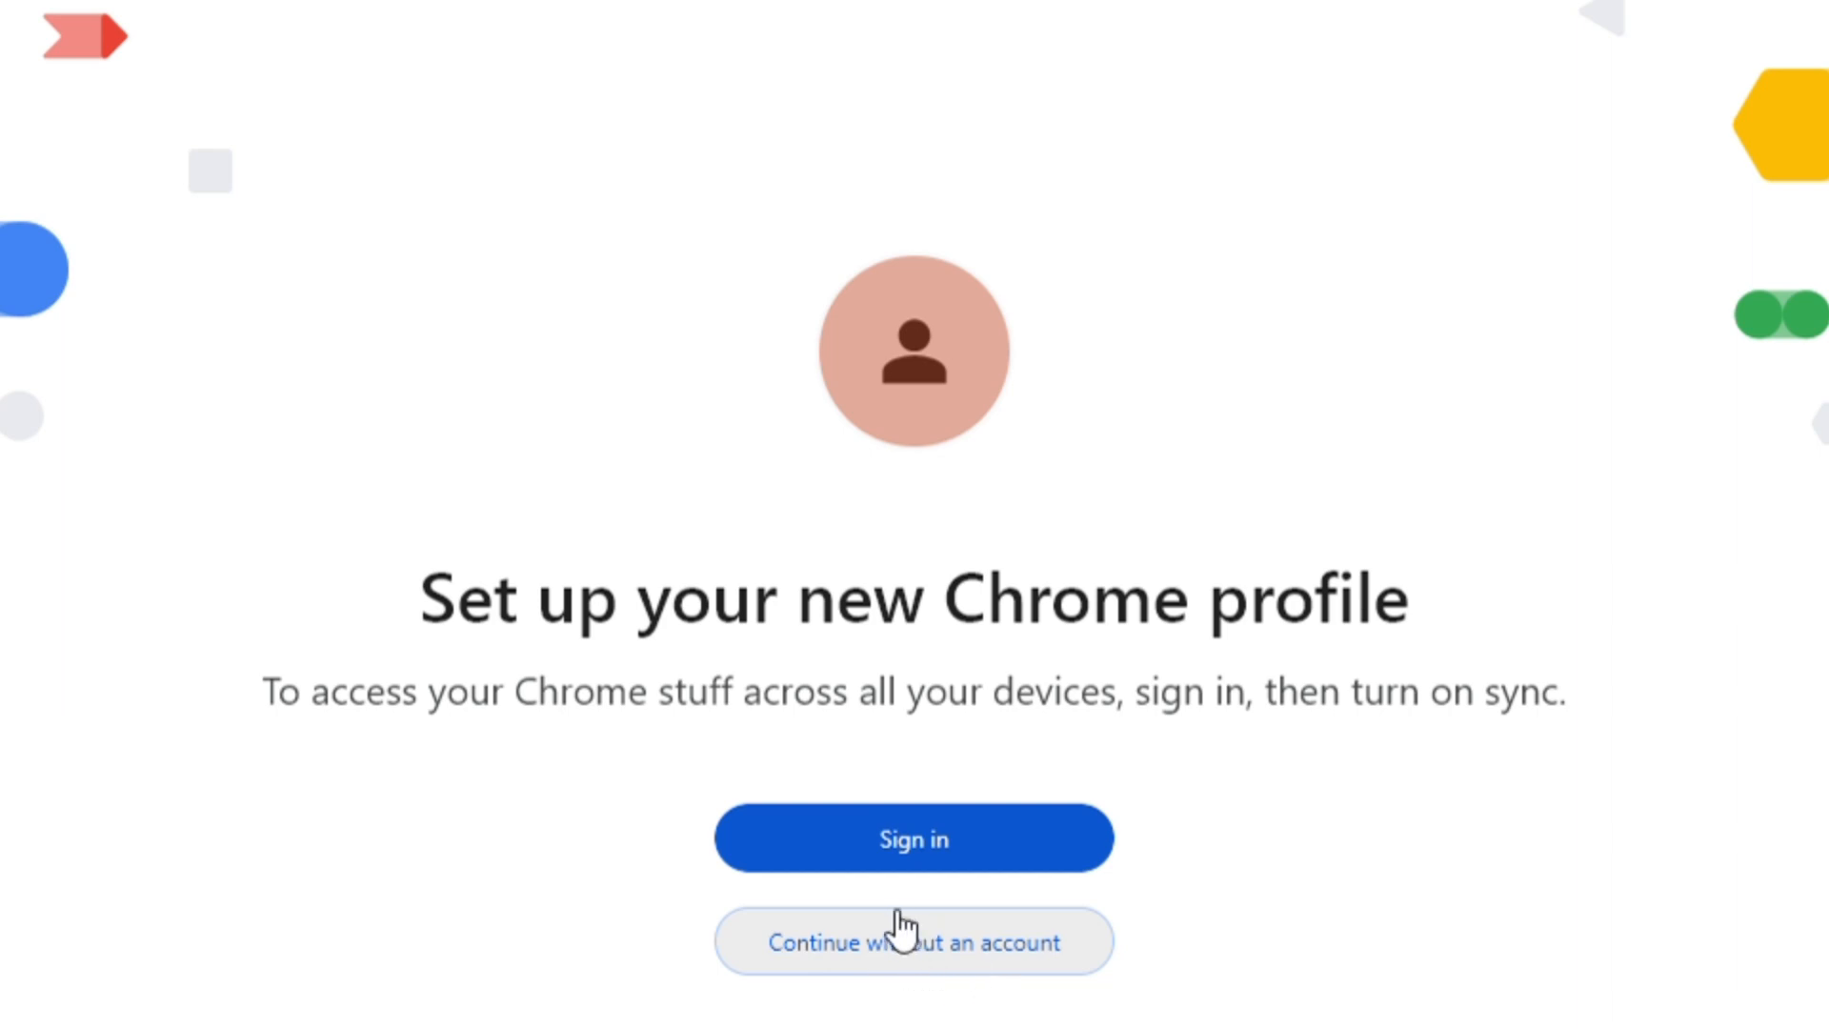
# Step: From the Chrome sign-in page, choose Create account for personal use
pyautogui.click(931, 854)
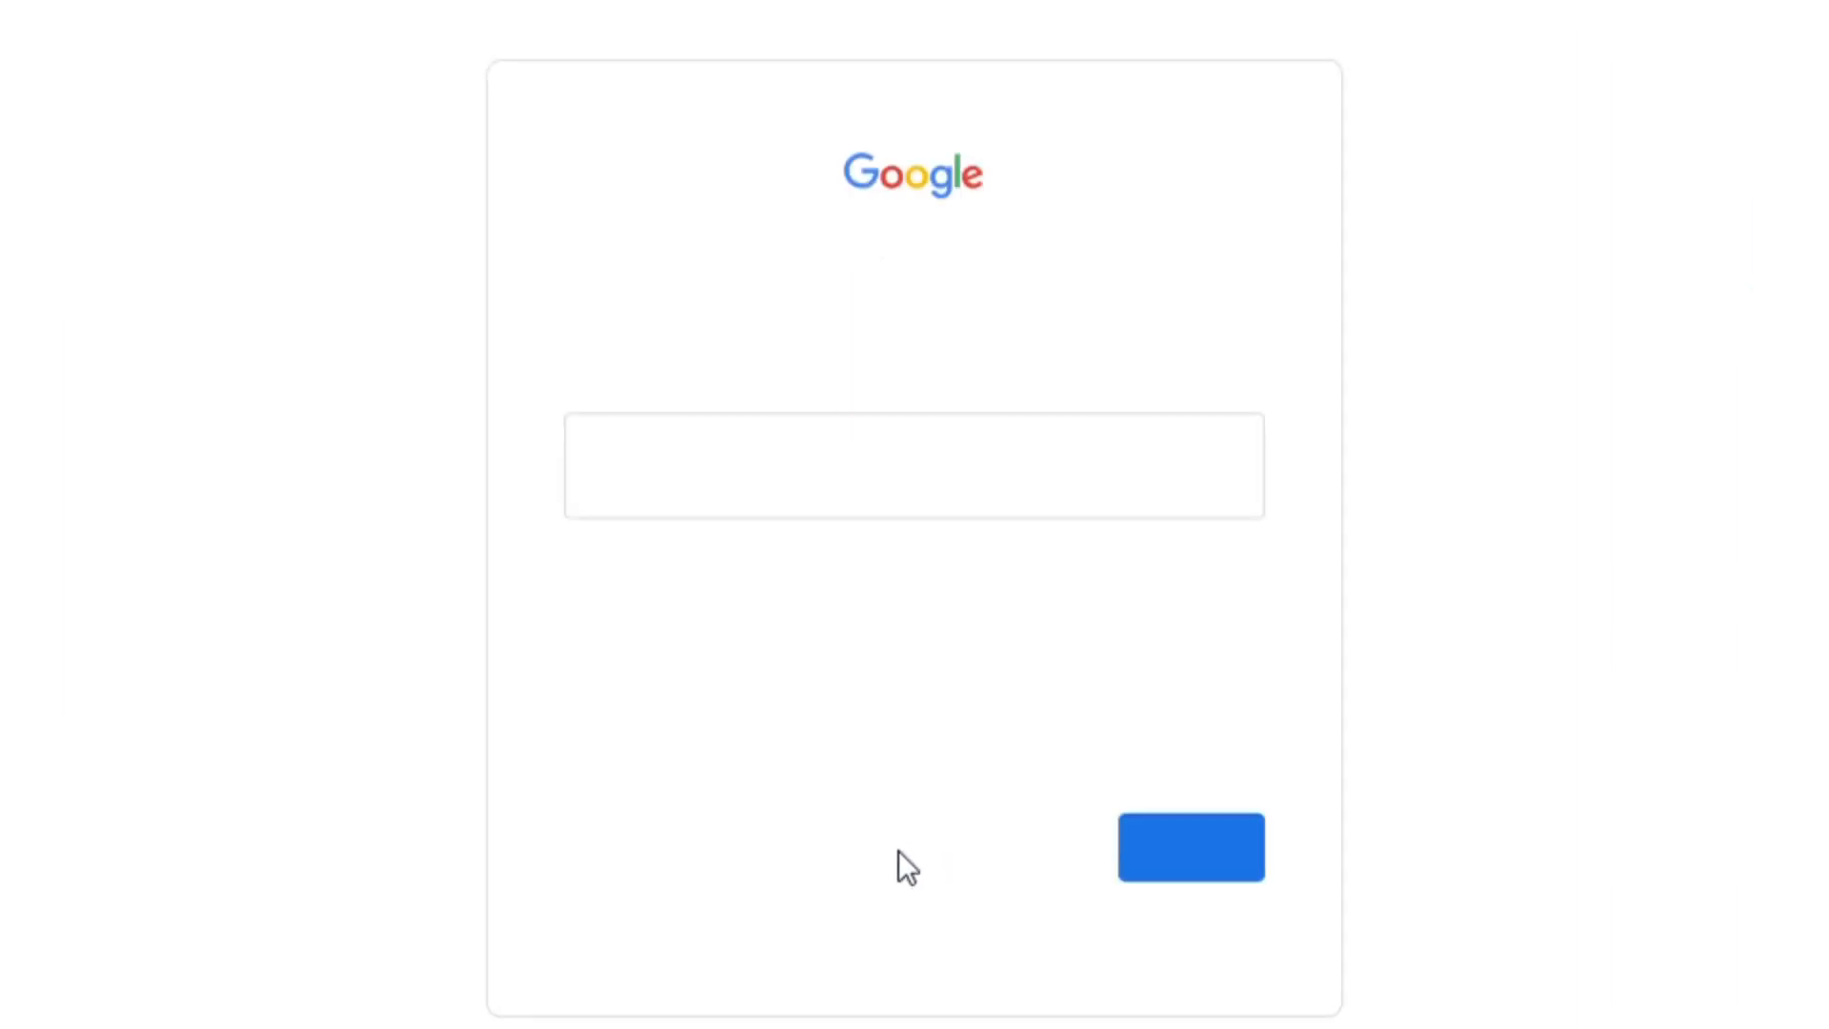
pyautogui.click(708, 513)
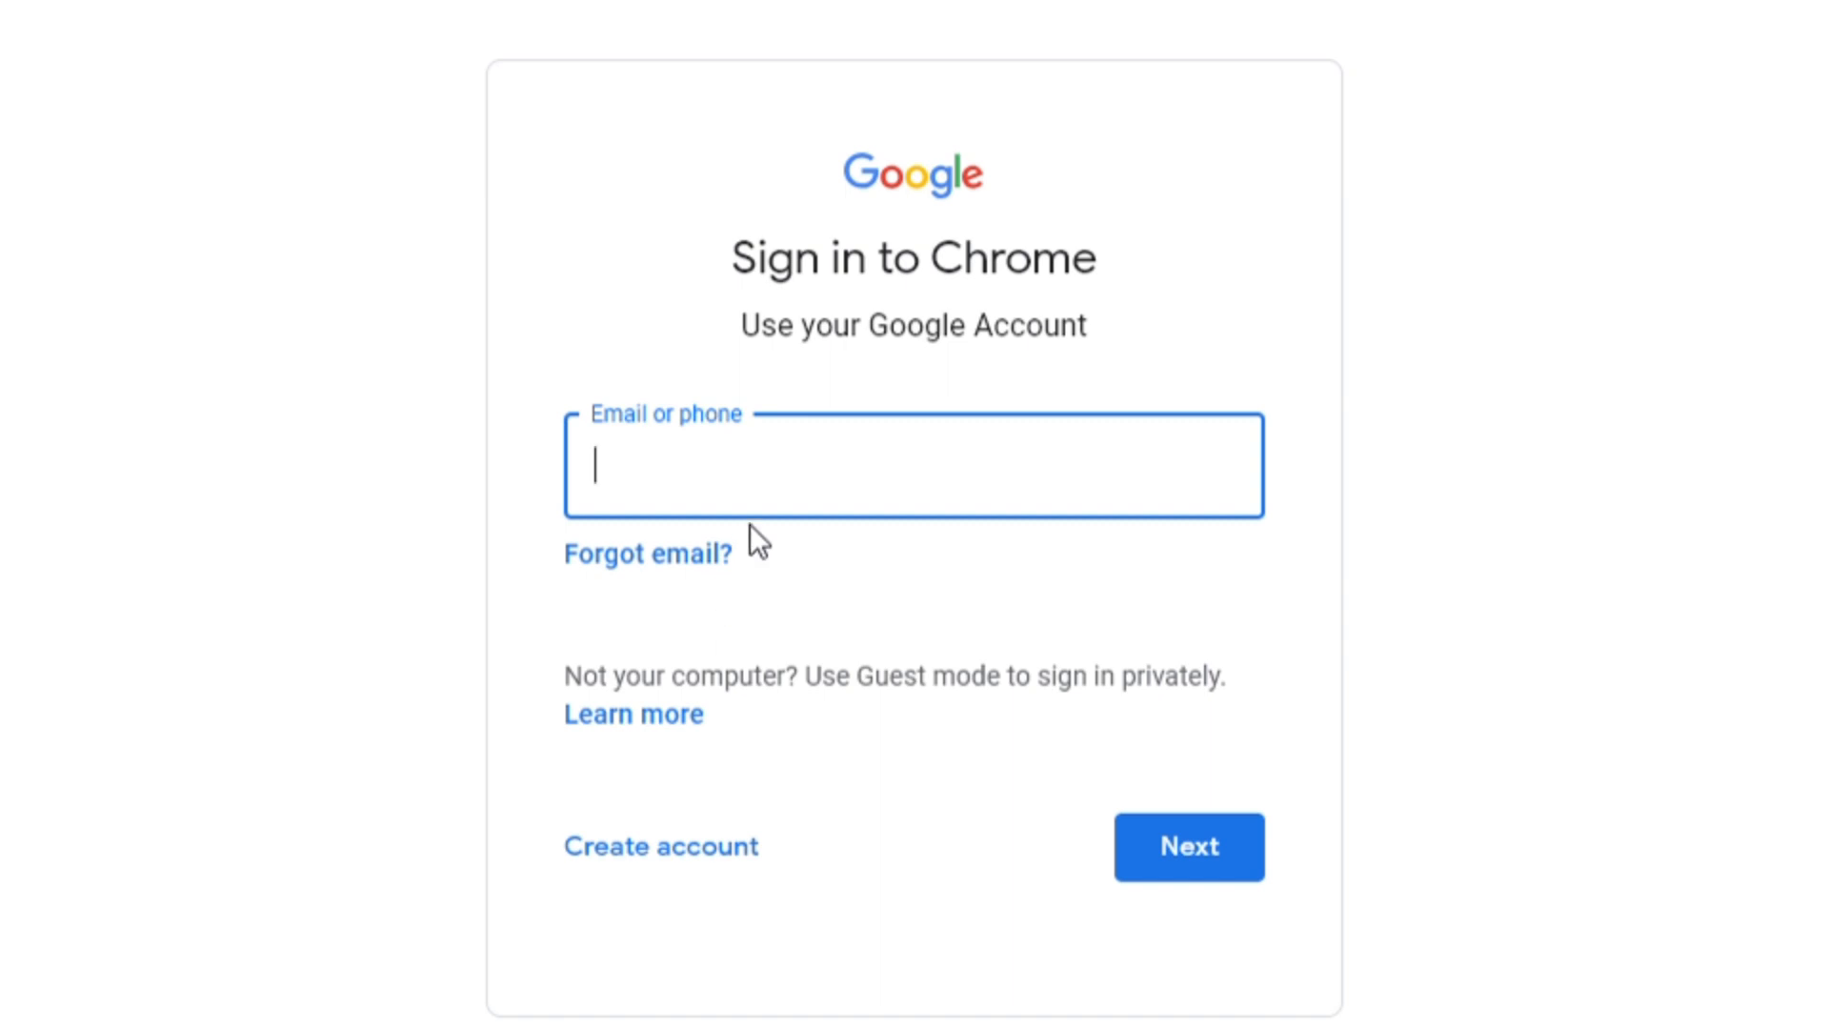
pyautogui.click(698, 859)
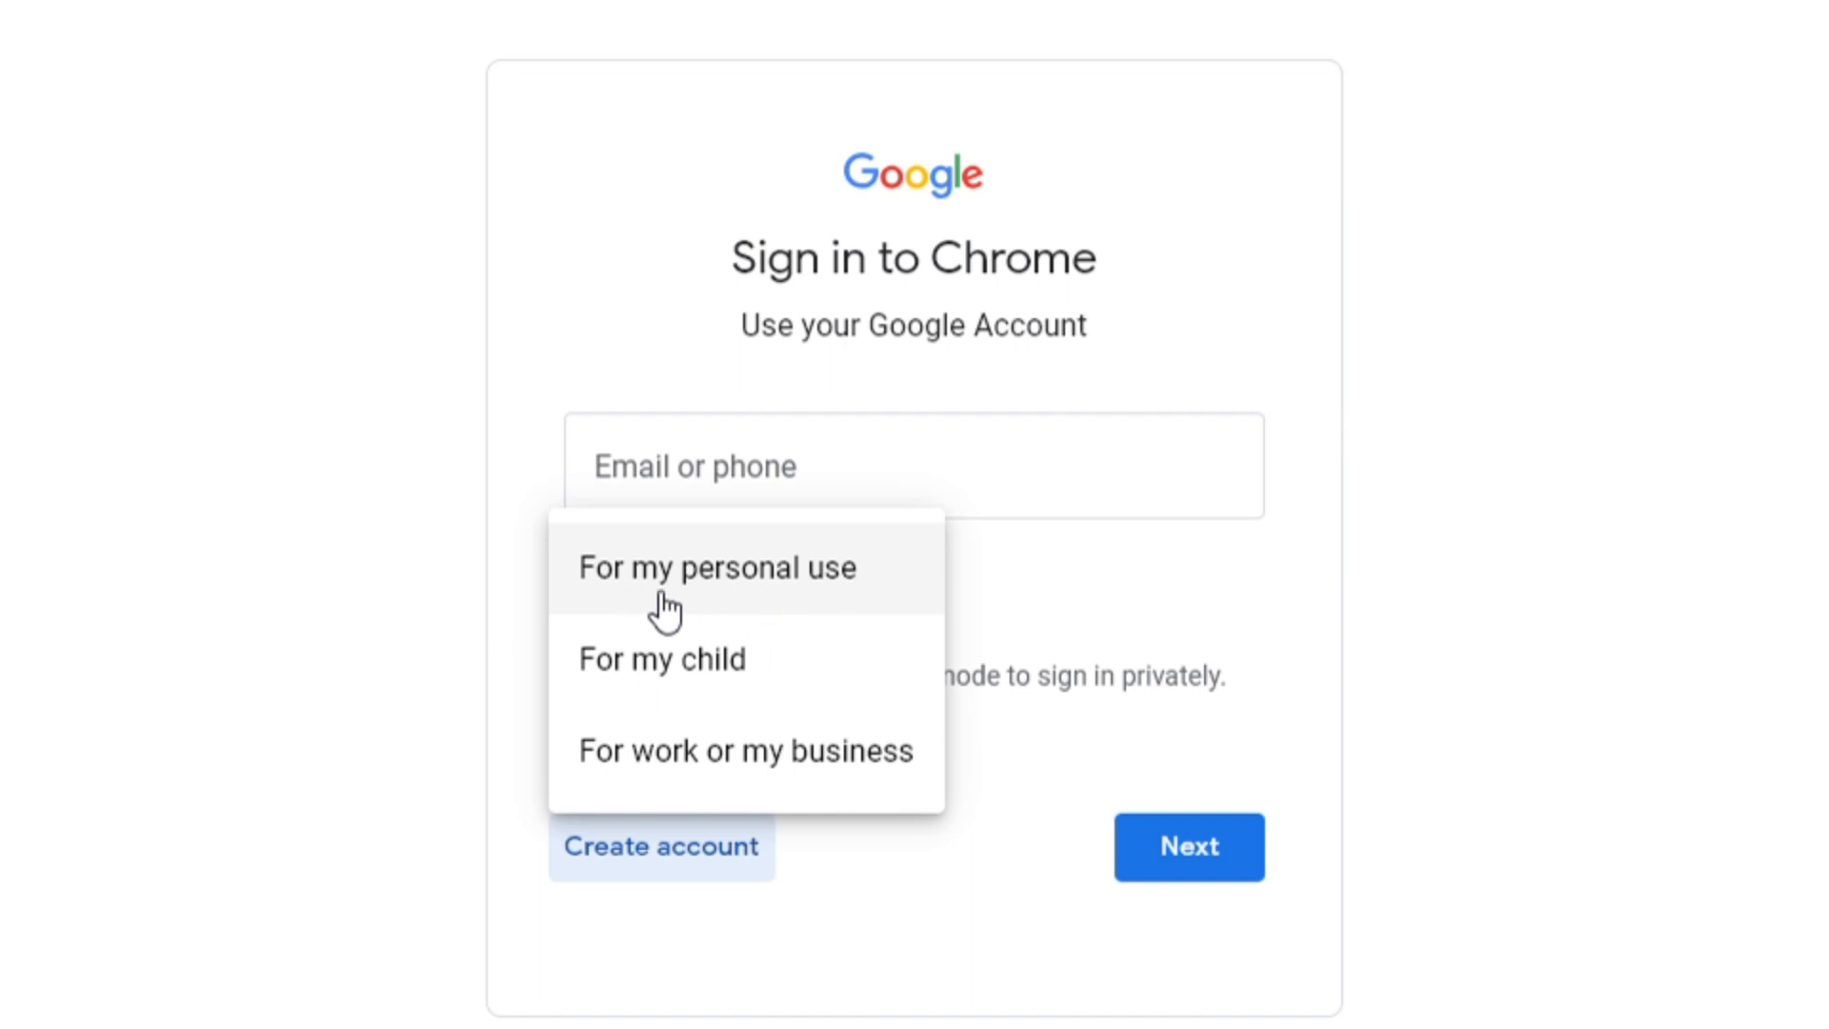
pyautogui.click(710, 610)
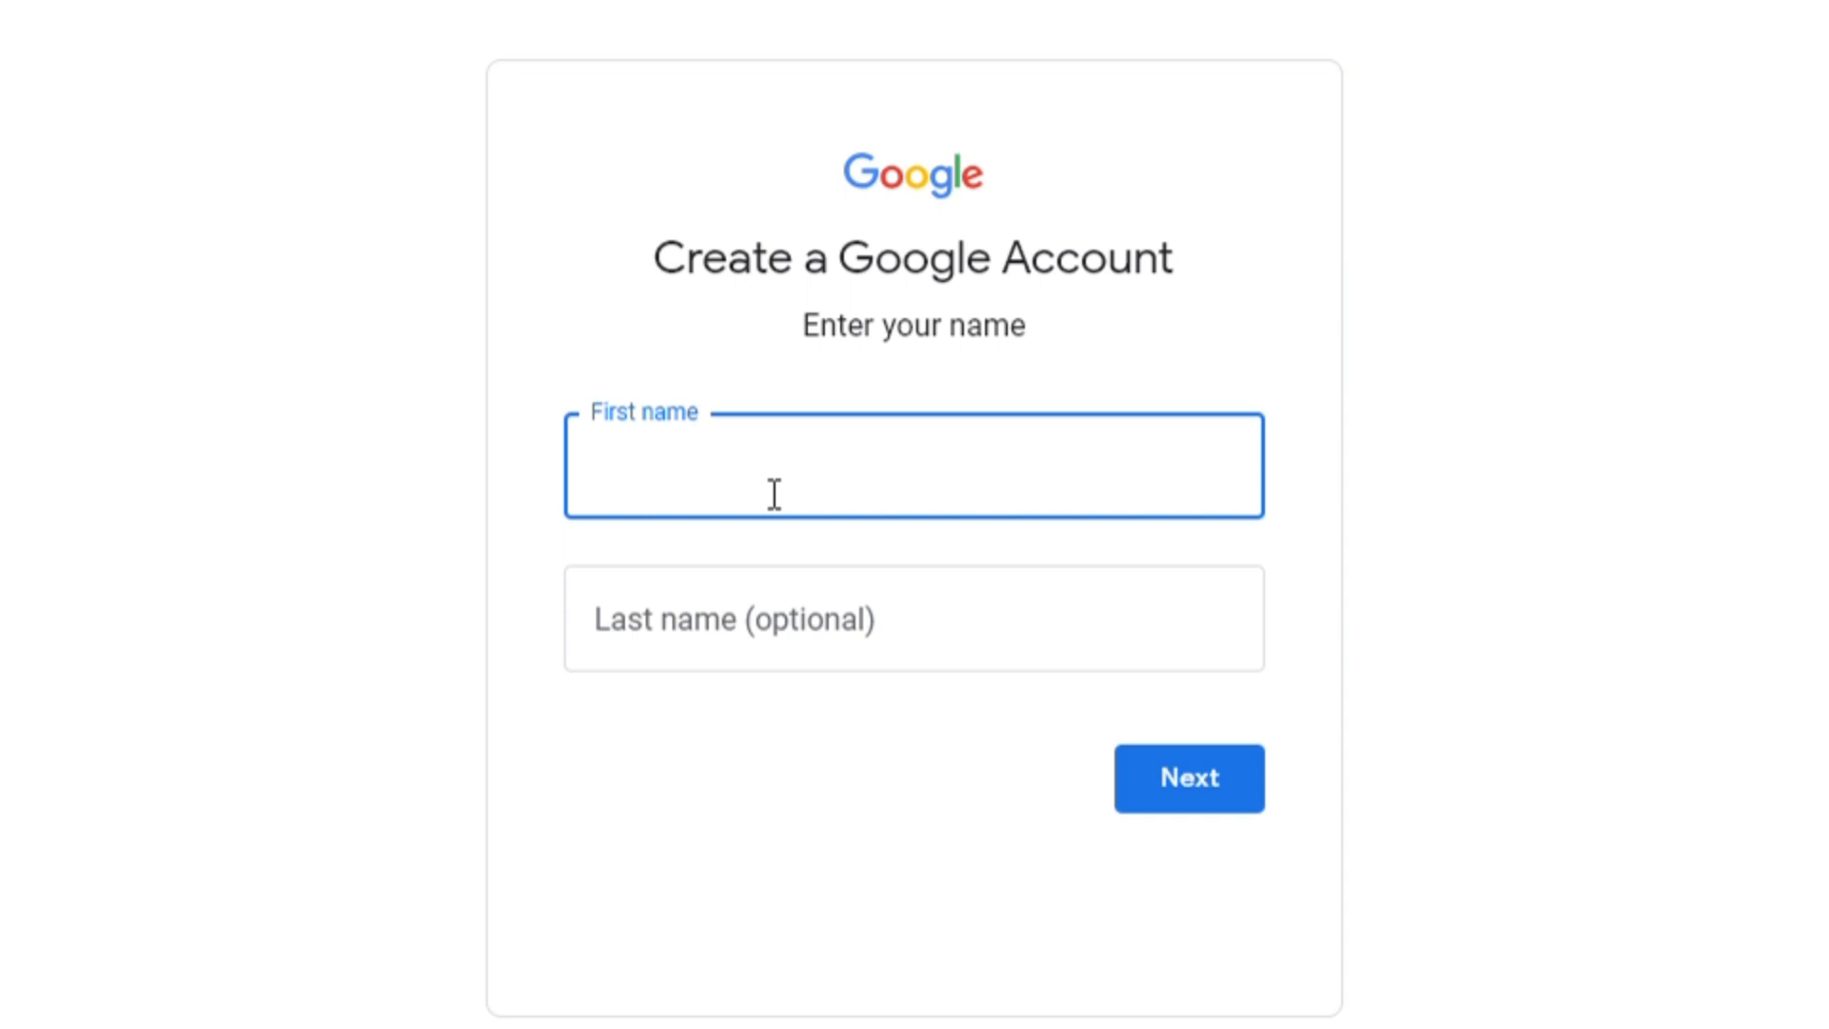
# Step: Enter 'Travel' as the first name and 'group' as the last name, then continue
pyautogui.write('TRA')
pyautogui.press('BackSpace')
pyautogui.press('BackSpace')
pyautogui.press('BackSpace')
pyautogui.write('Travel')
pyautogui.click(739, 636)
pyautogui.write('group')
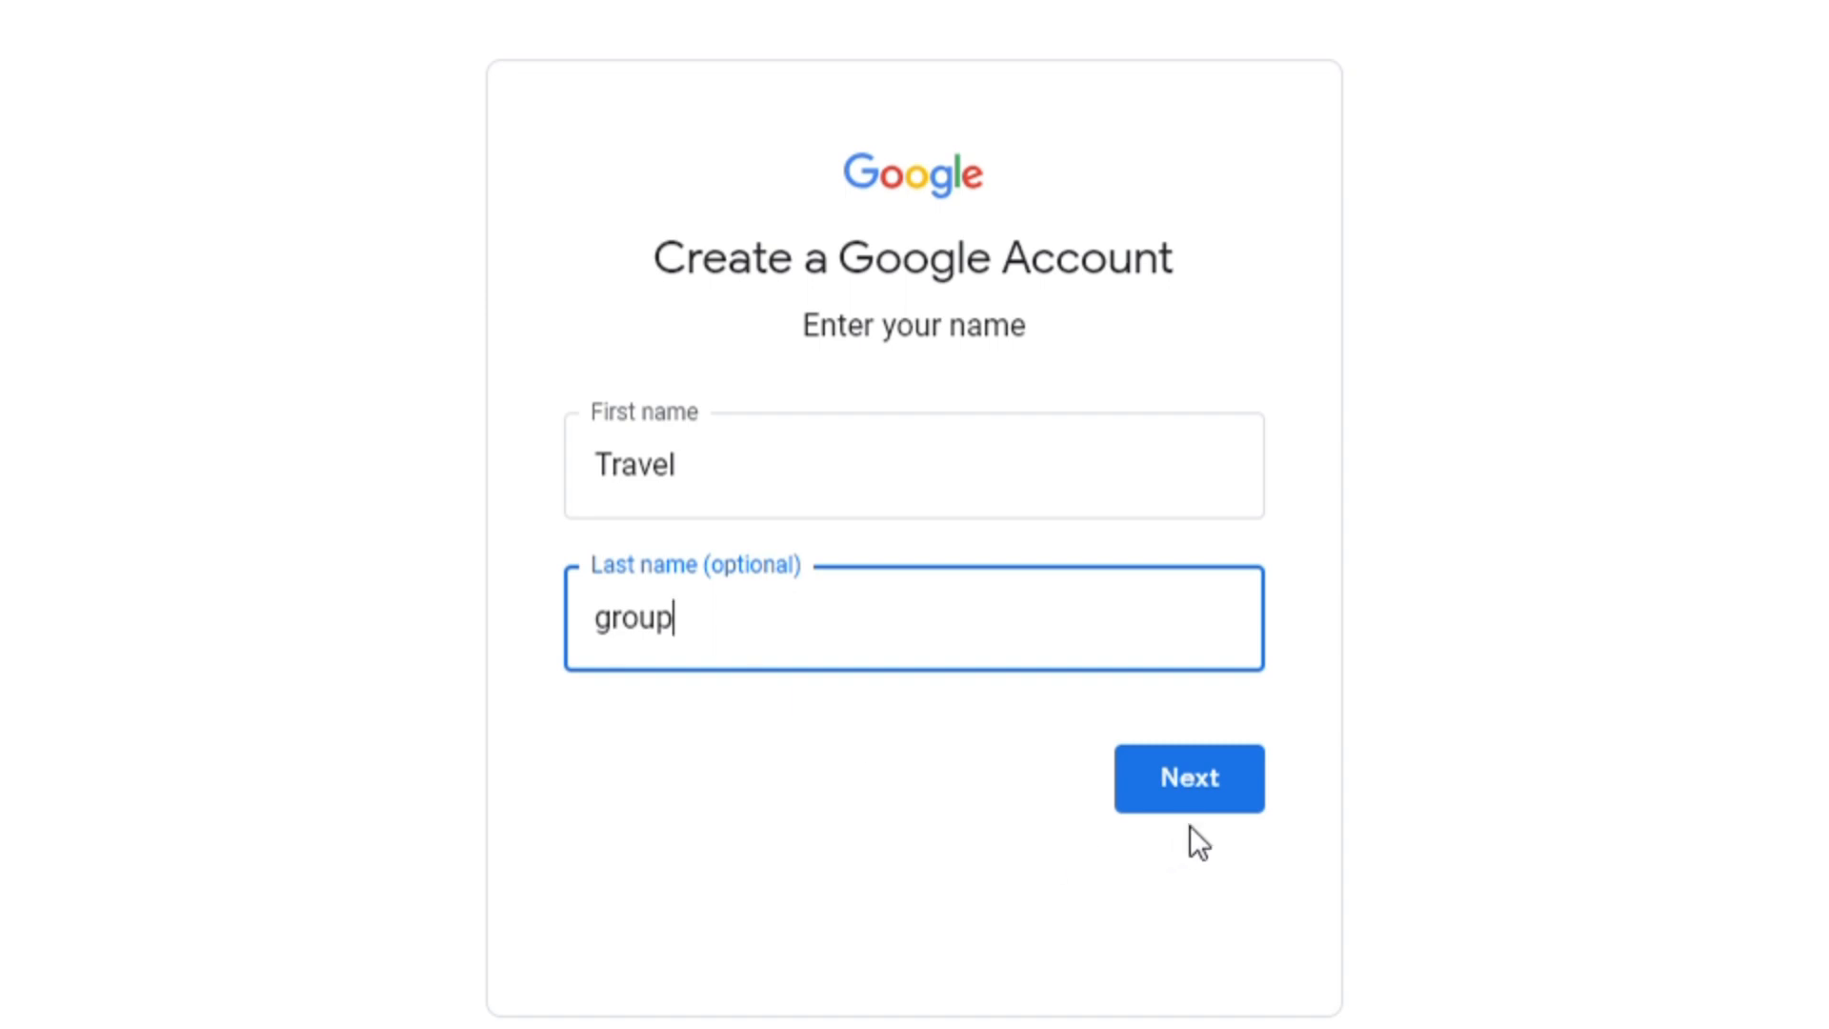
pyautogui.click(1195, 788)
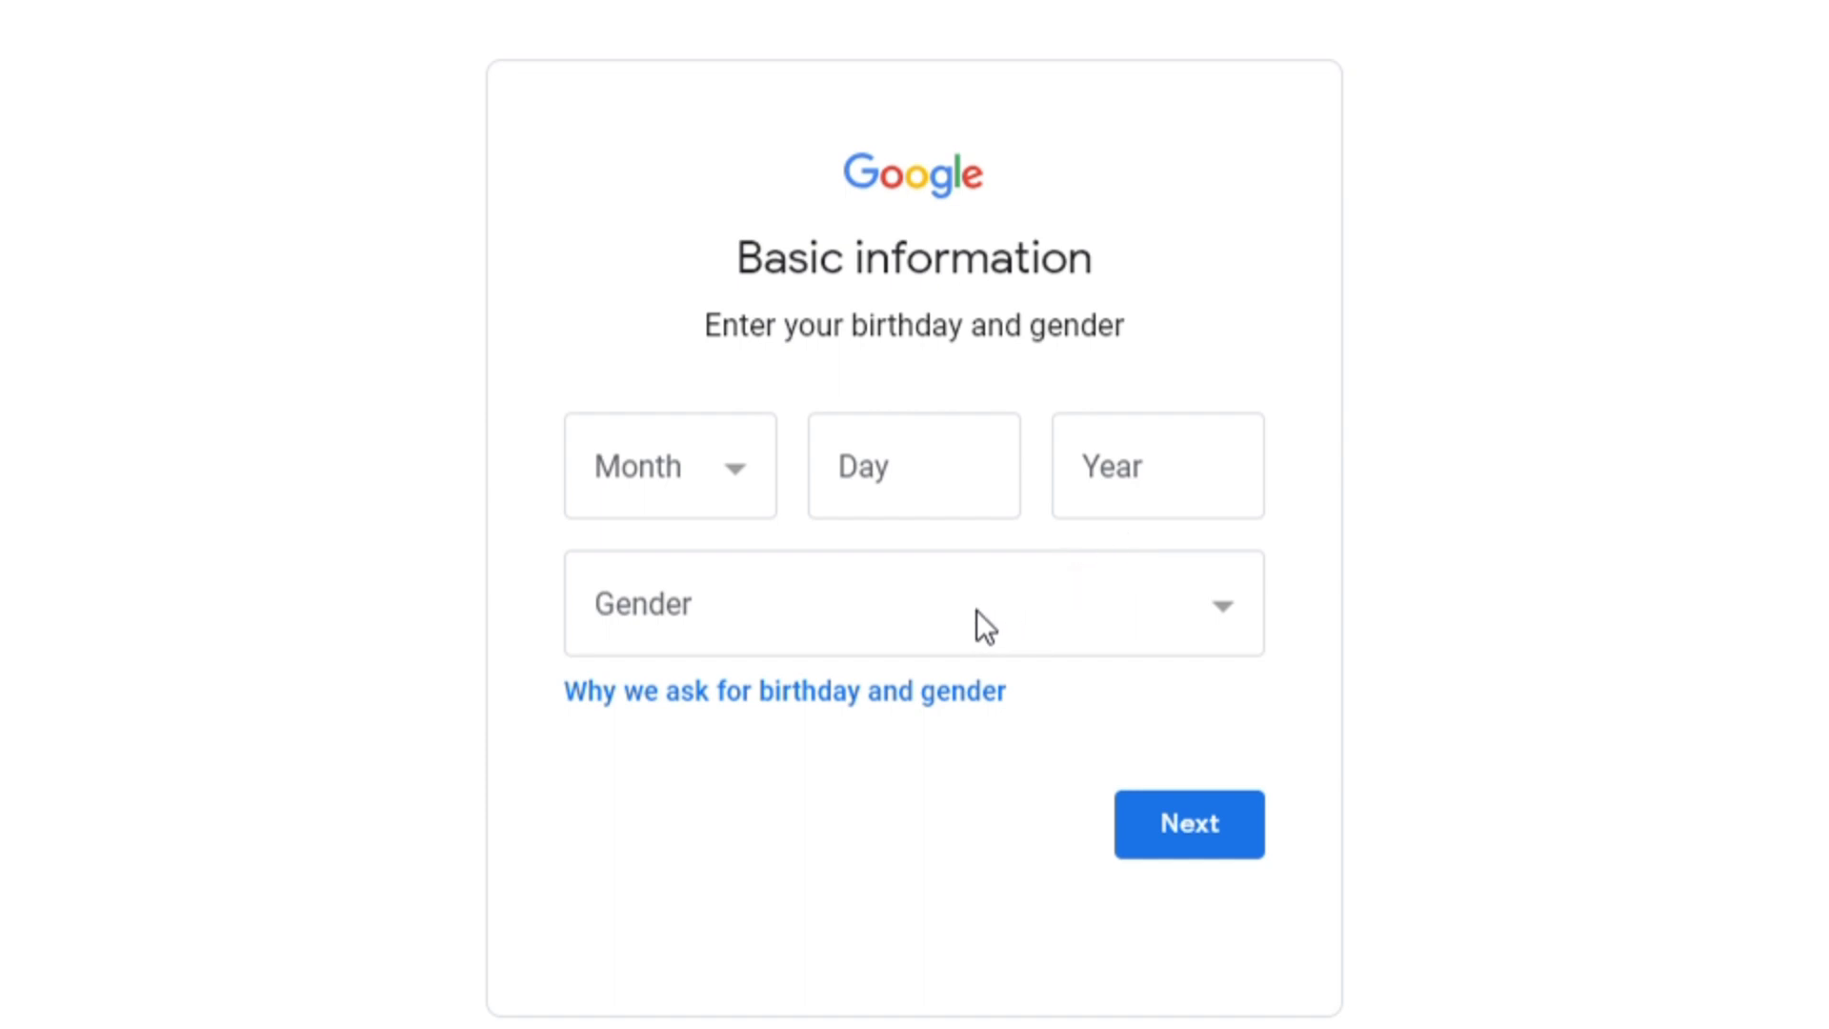
# Step: Set the birthday to January 12, 2005 and the gender to Male, then continue
pyautogui.click(686, 485)
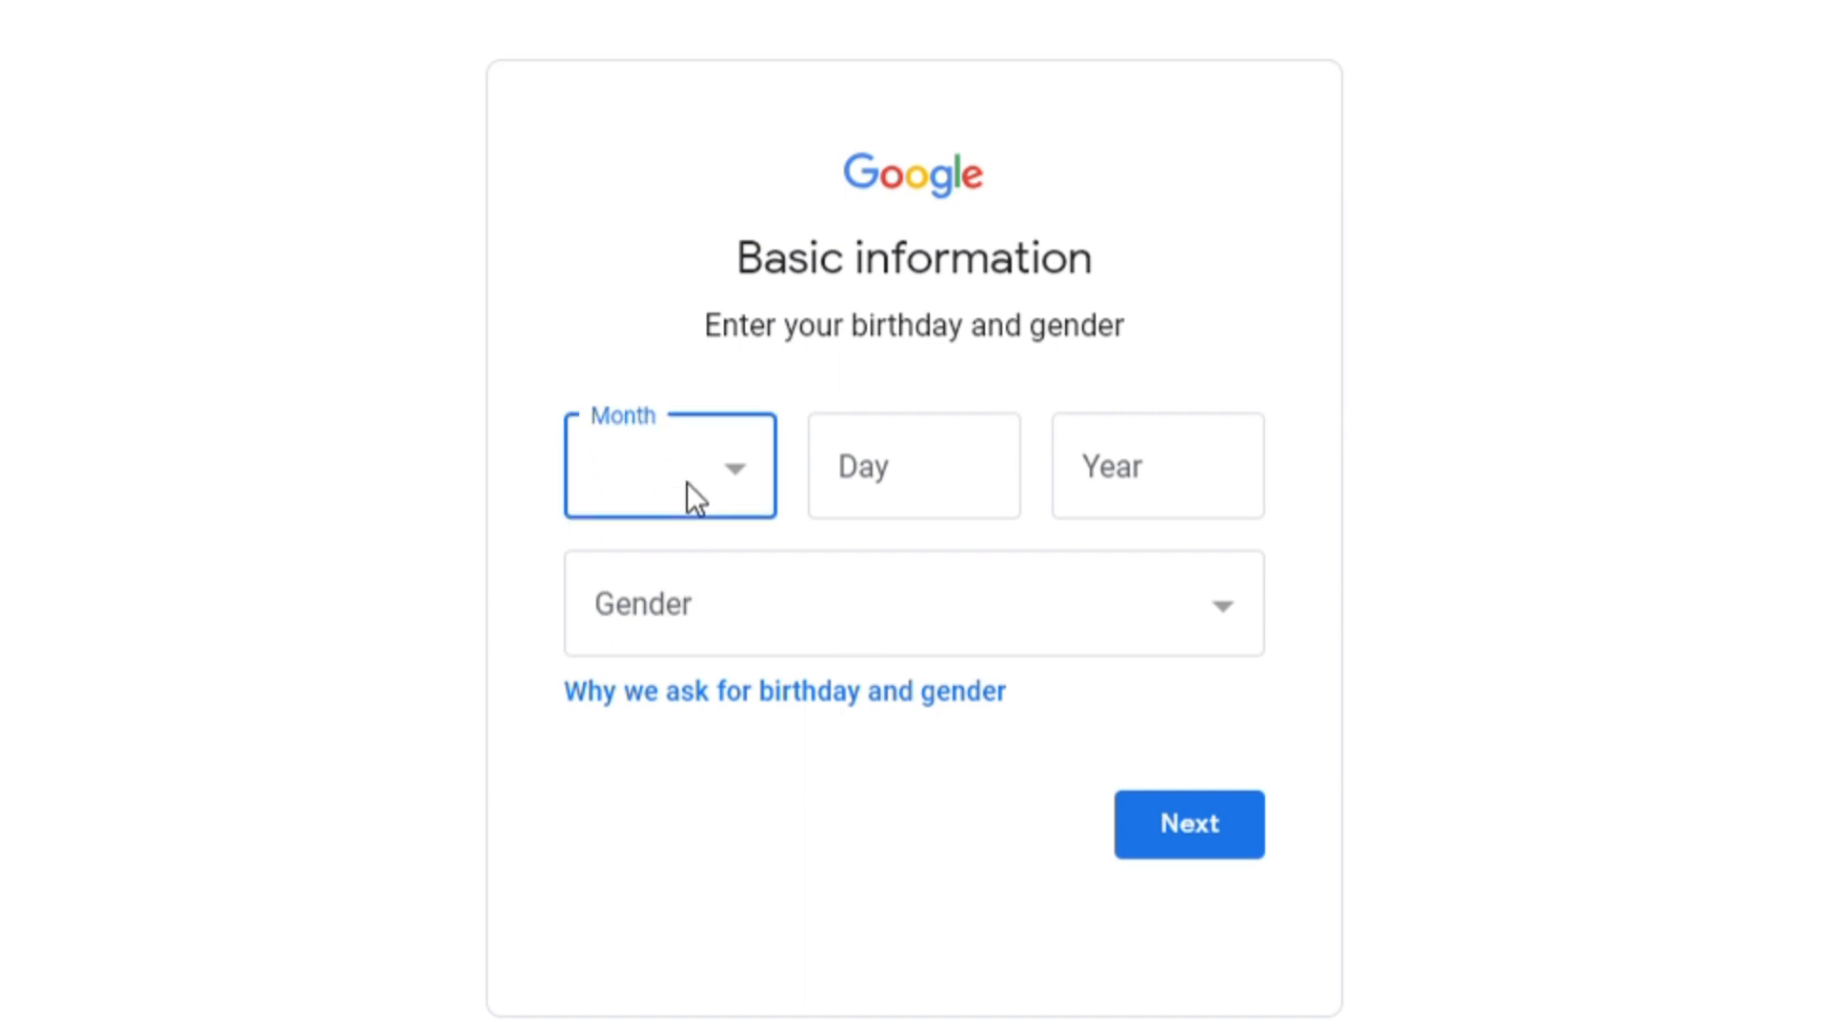
pyautogui.click(693, 552)
pyautogui.click(900, 508)
pyautogui.write('12')
pyautogui.click(1093, 482)
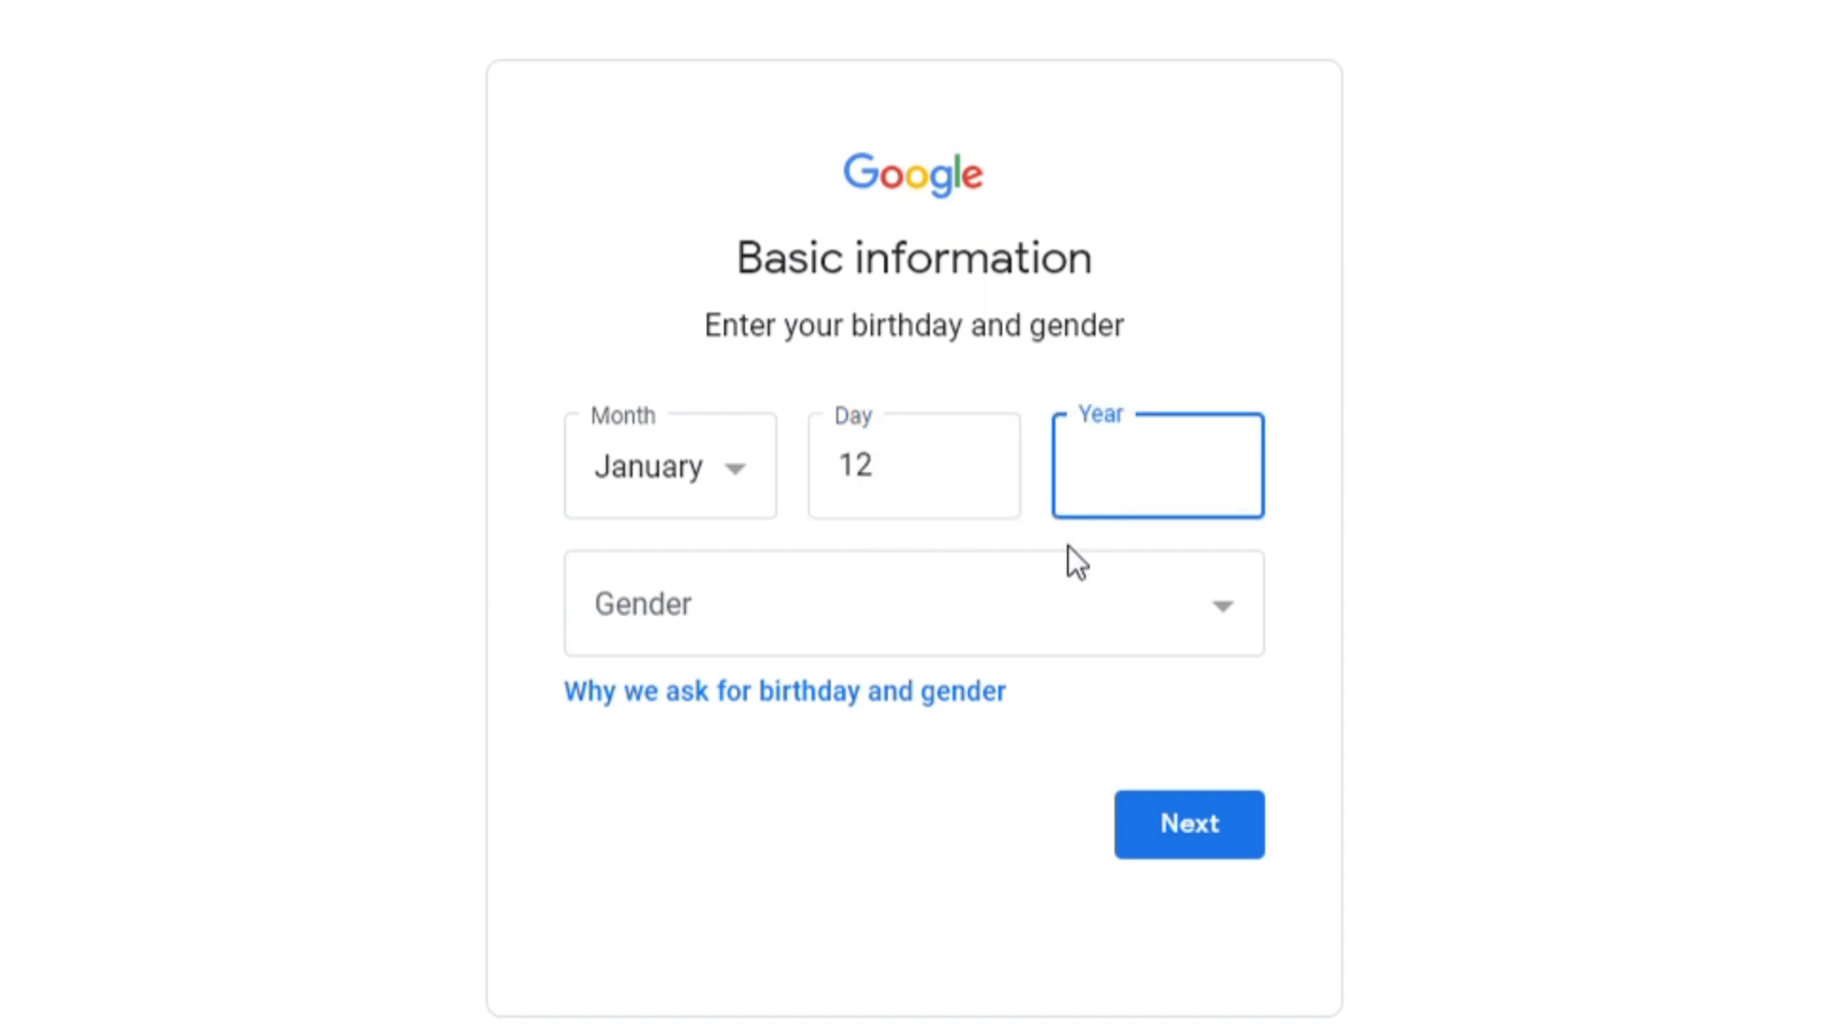
pyautogui.write('2005')
pyautogui.click(831, 616)
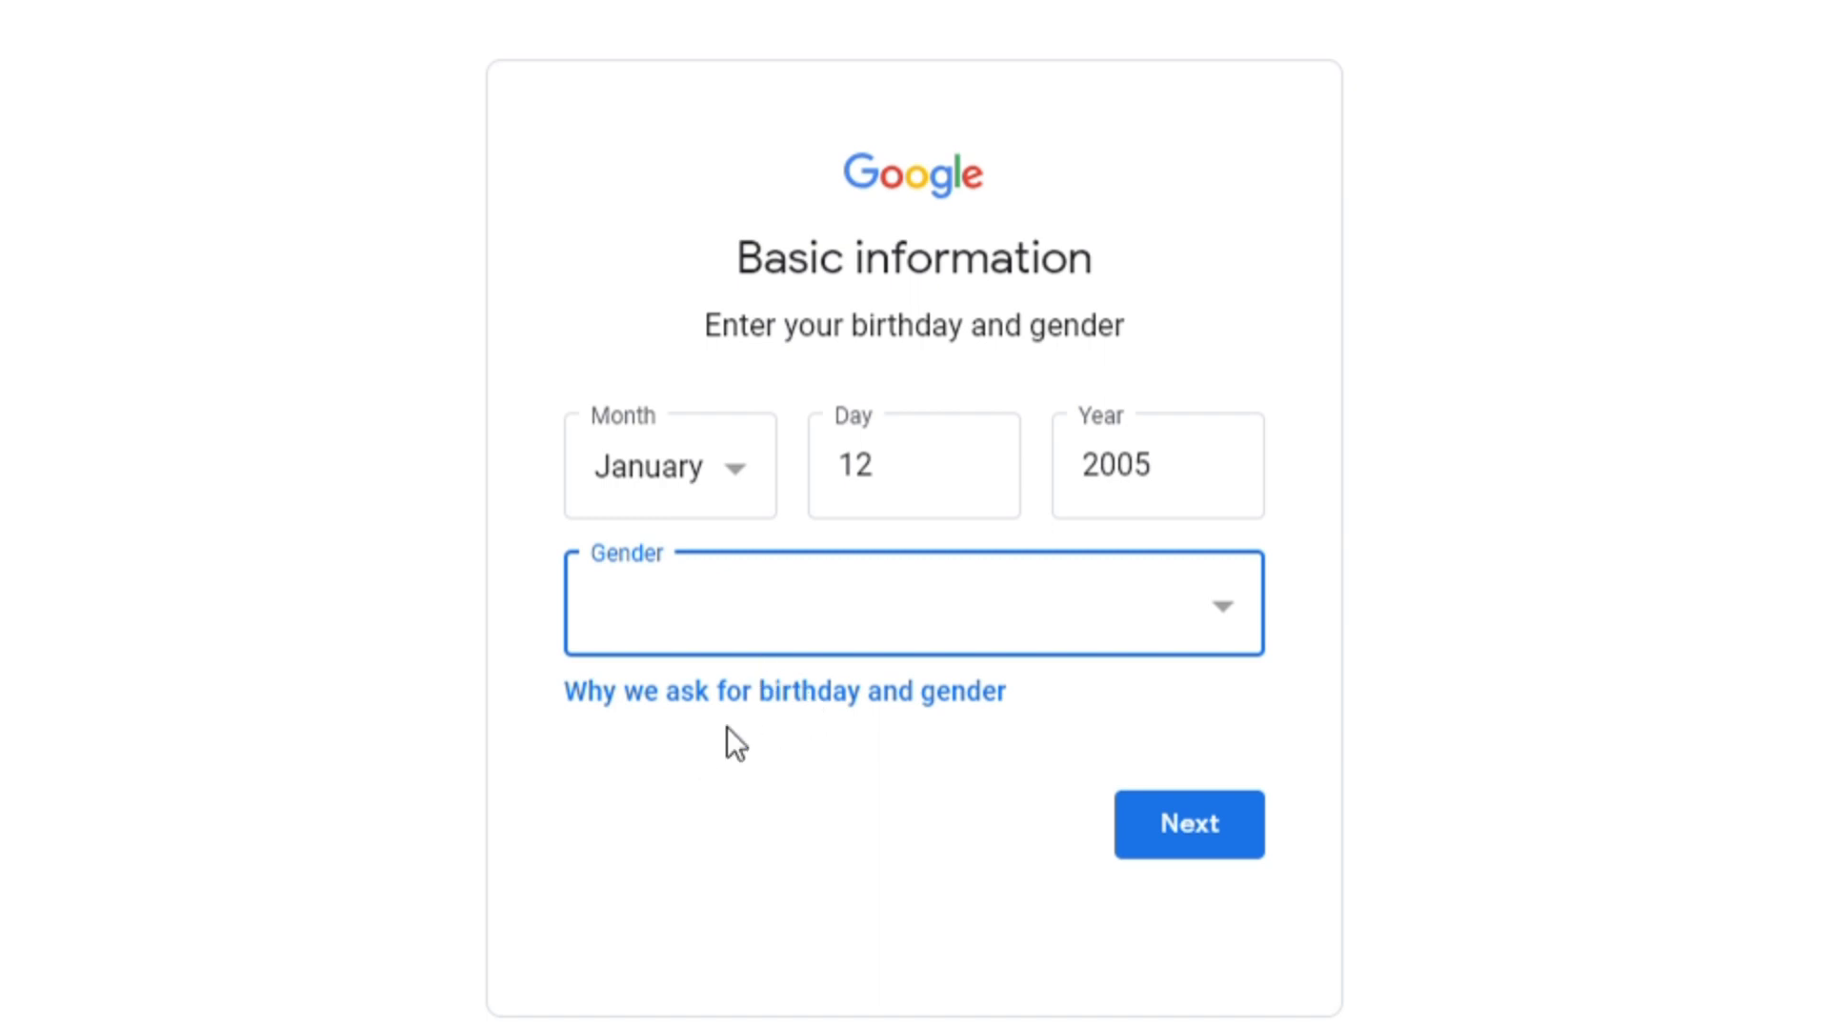
pyautogui.press('m')
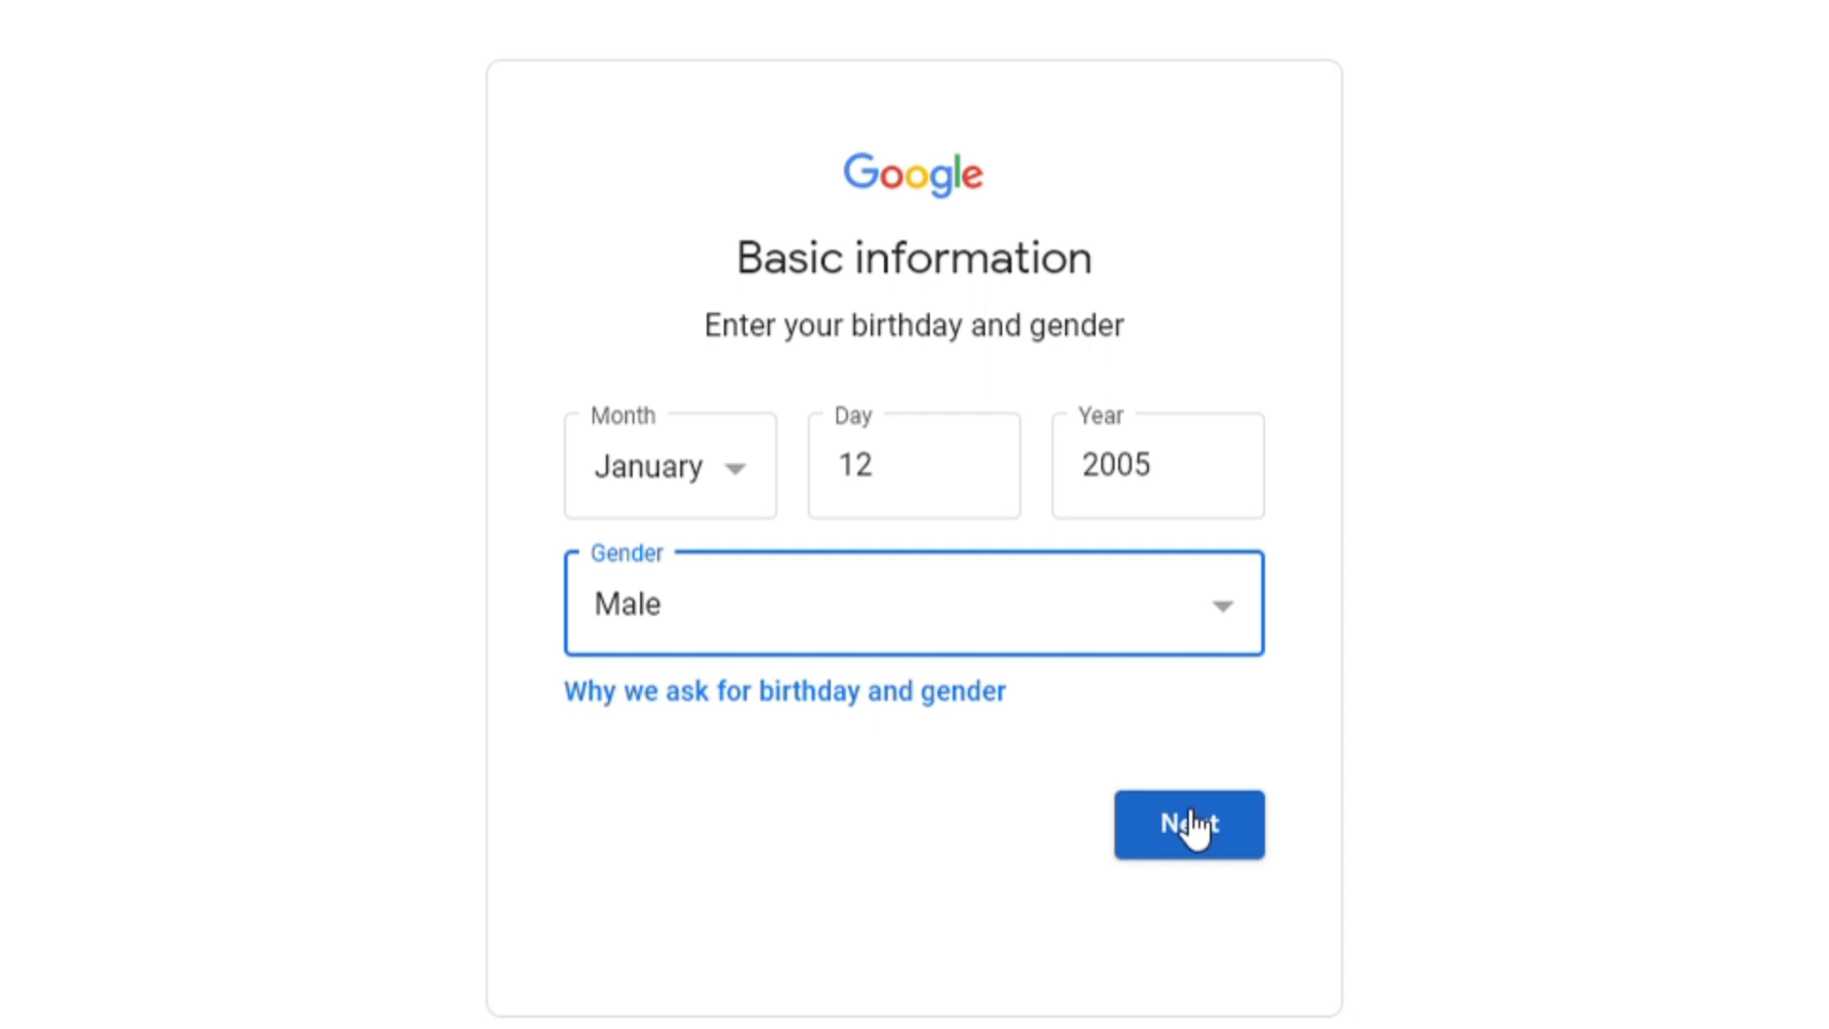
pyautogui.click(1192, 817)
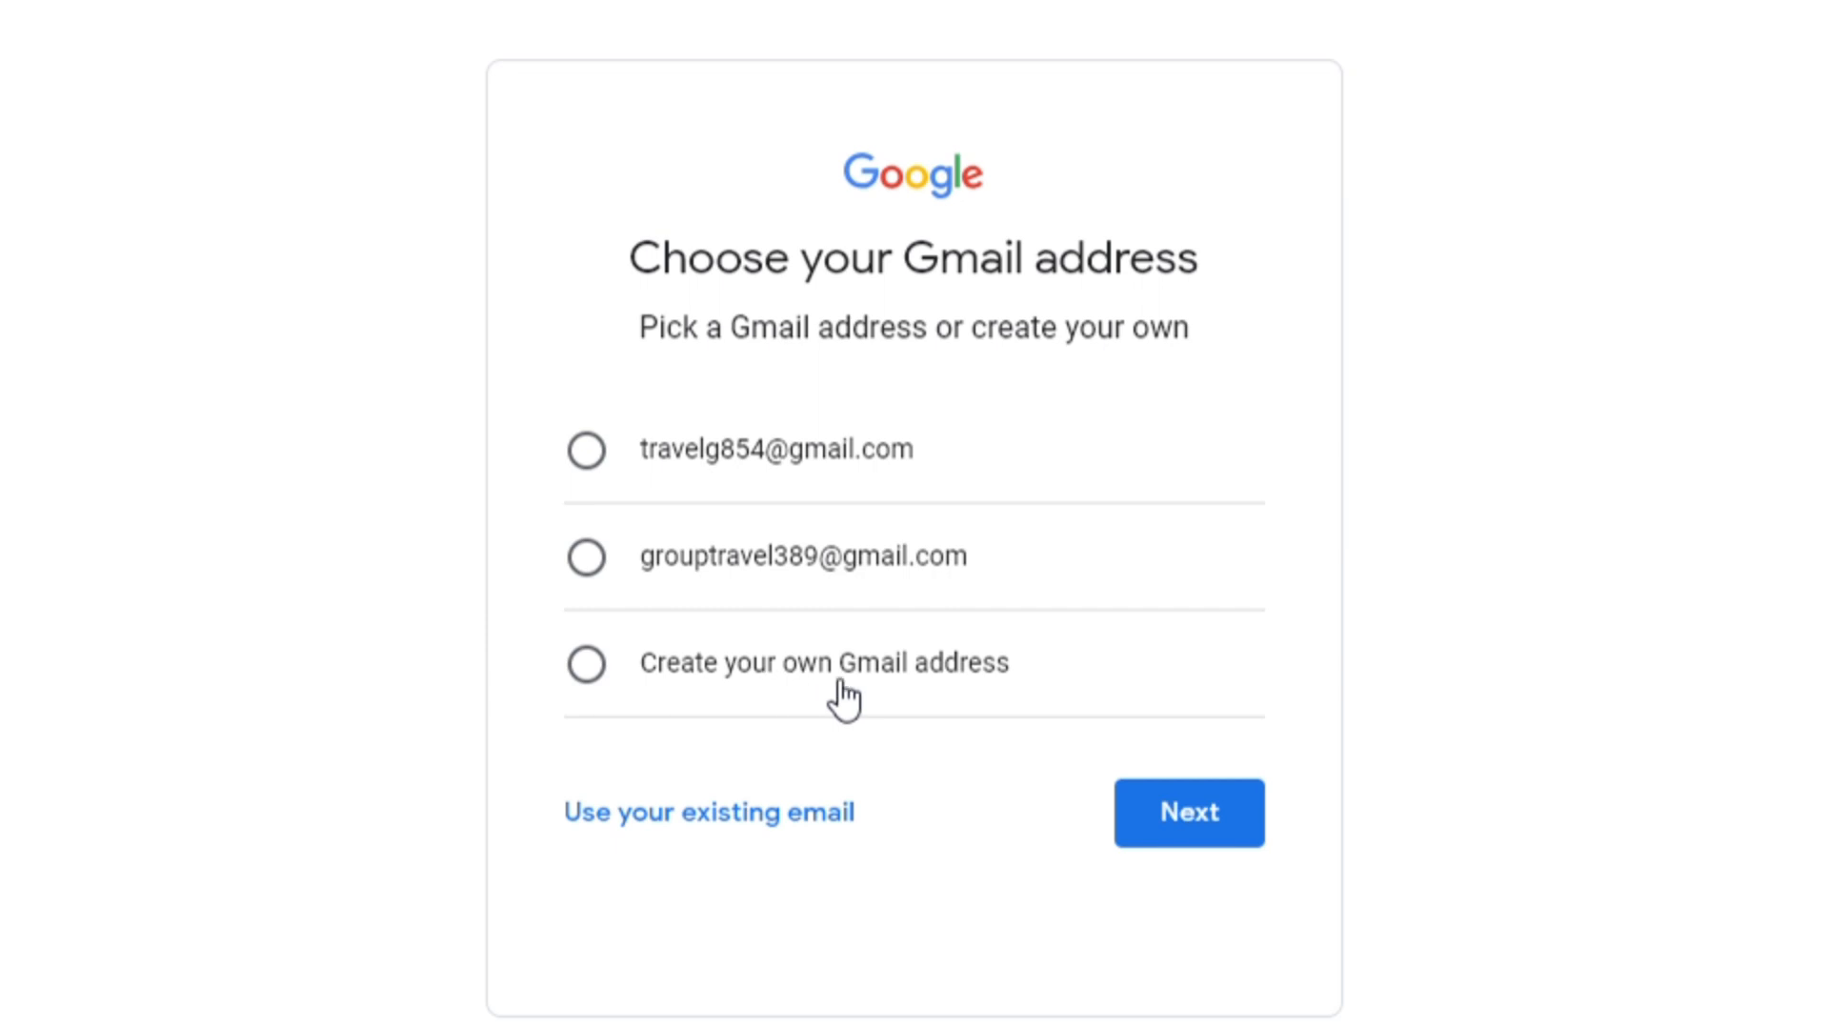
# Step: Select the first suggested Gmail address rather than creating a custom one
pyautogui.click(617, 673)
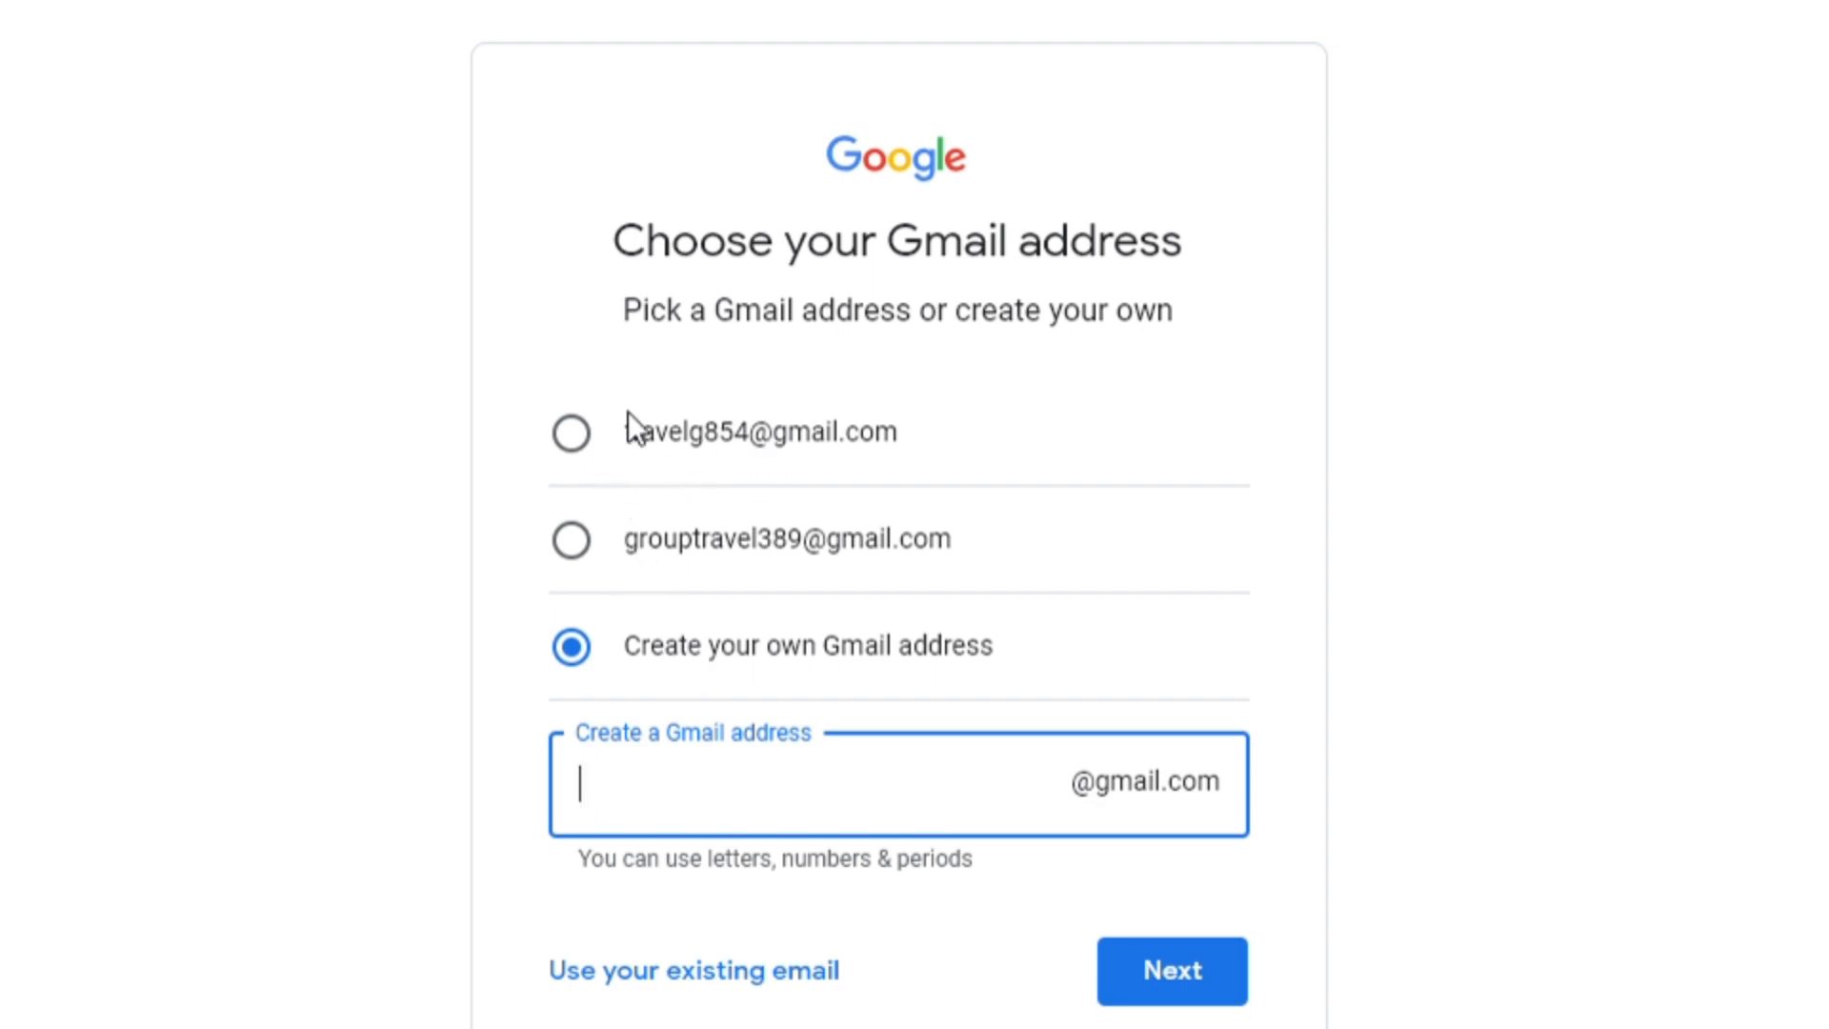
pyautogui.click(571, 433)
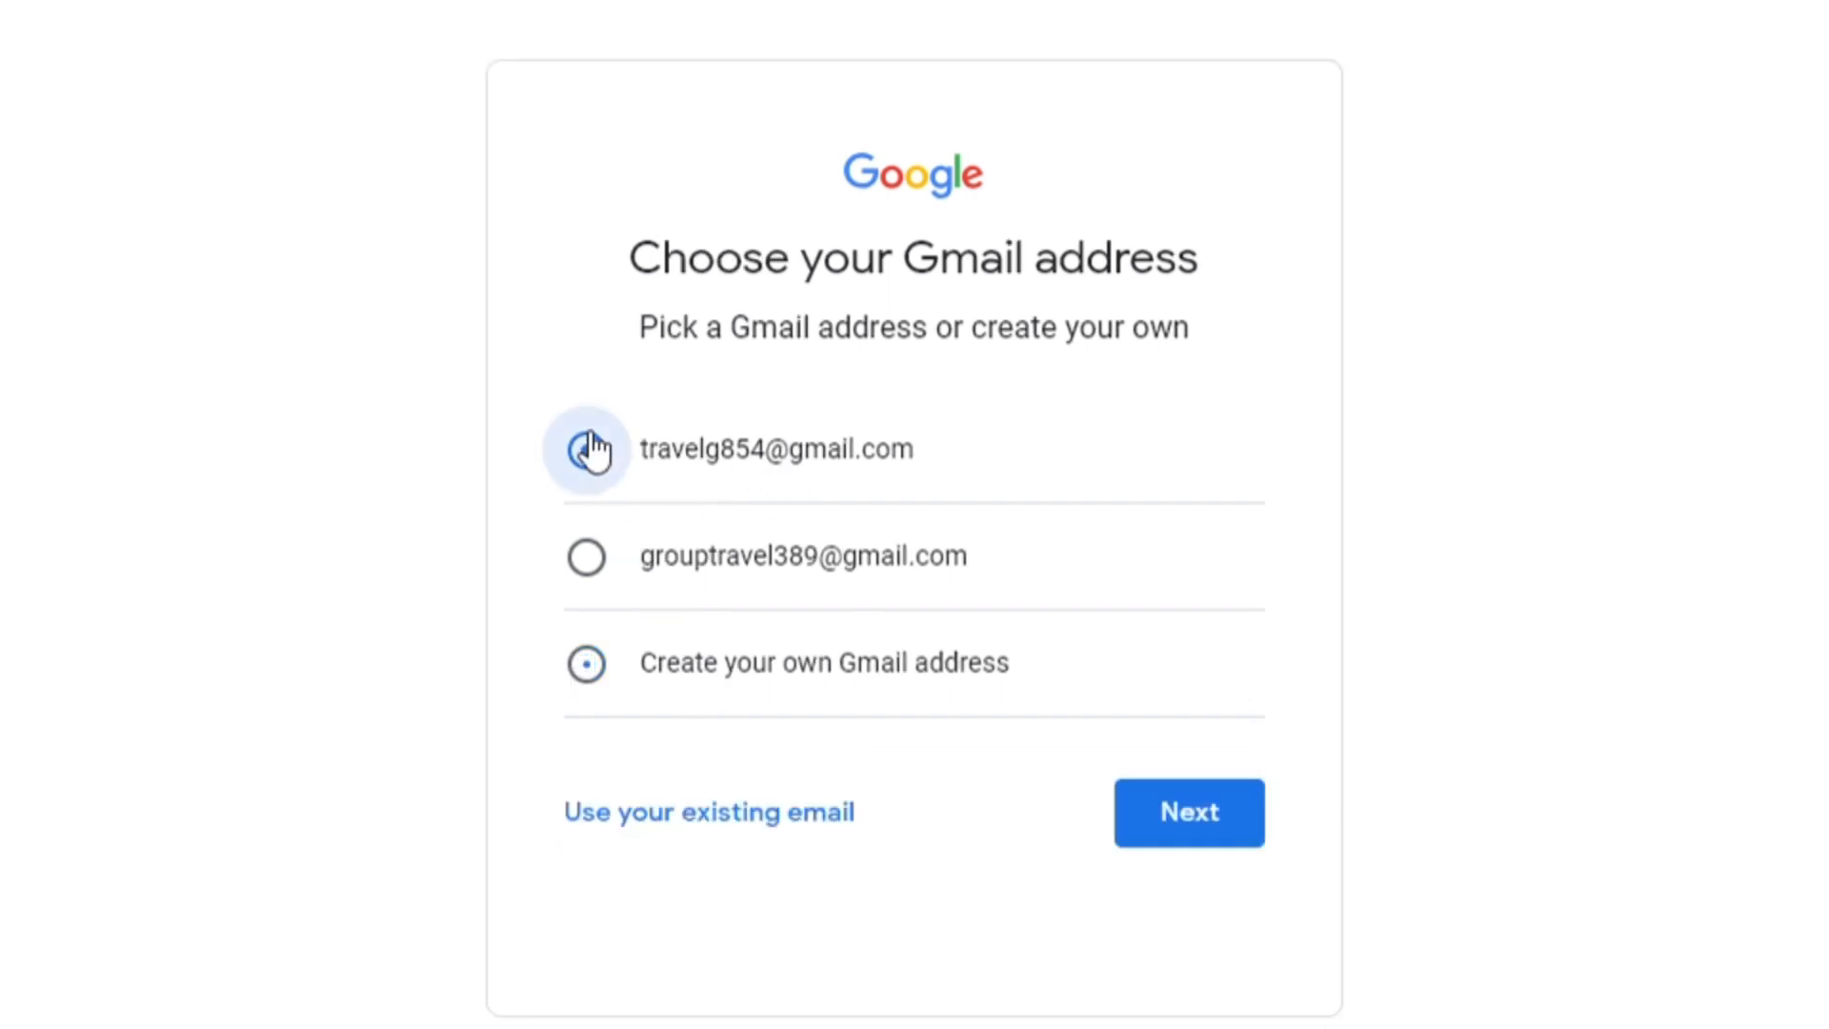
# Step: Confirm the chosen address, then enter a password, paste it into Confirm, and submit
pyautogui.click(1203, 809)
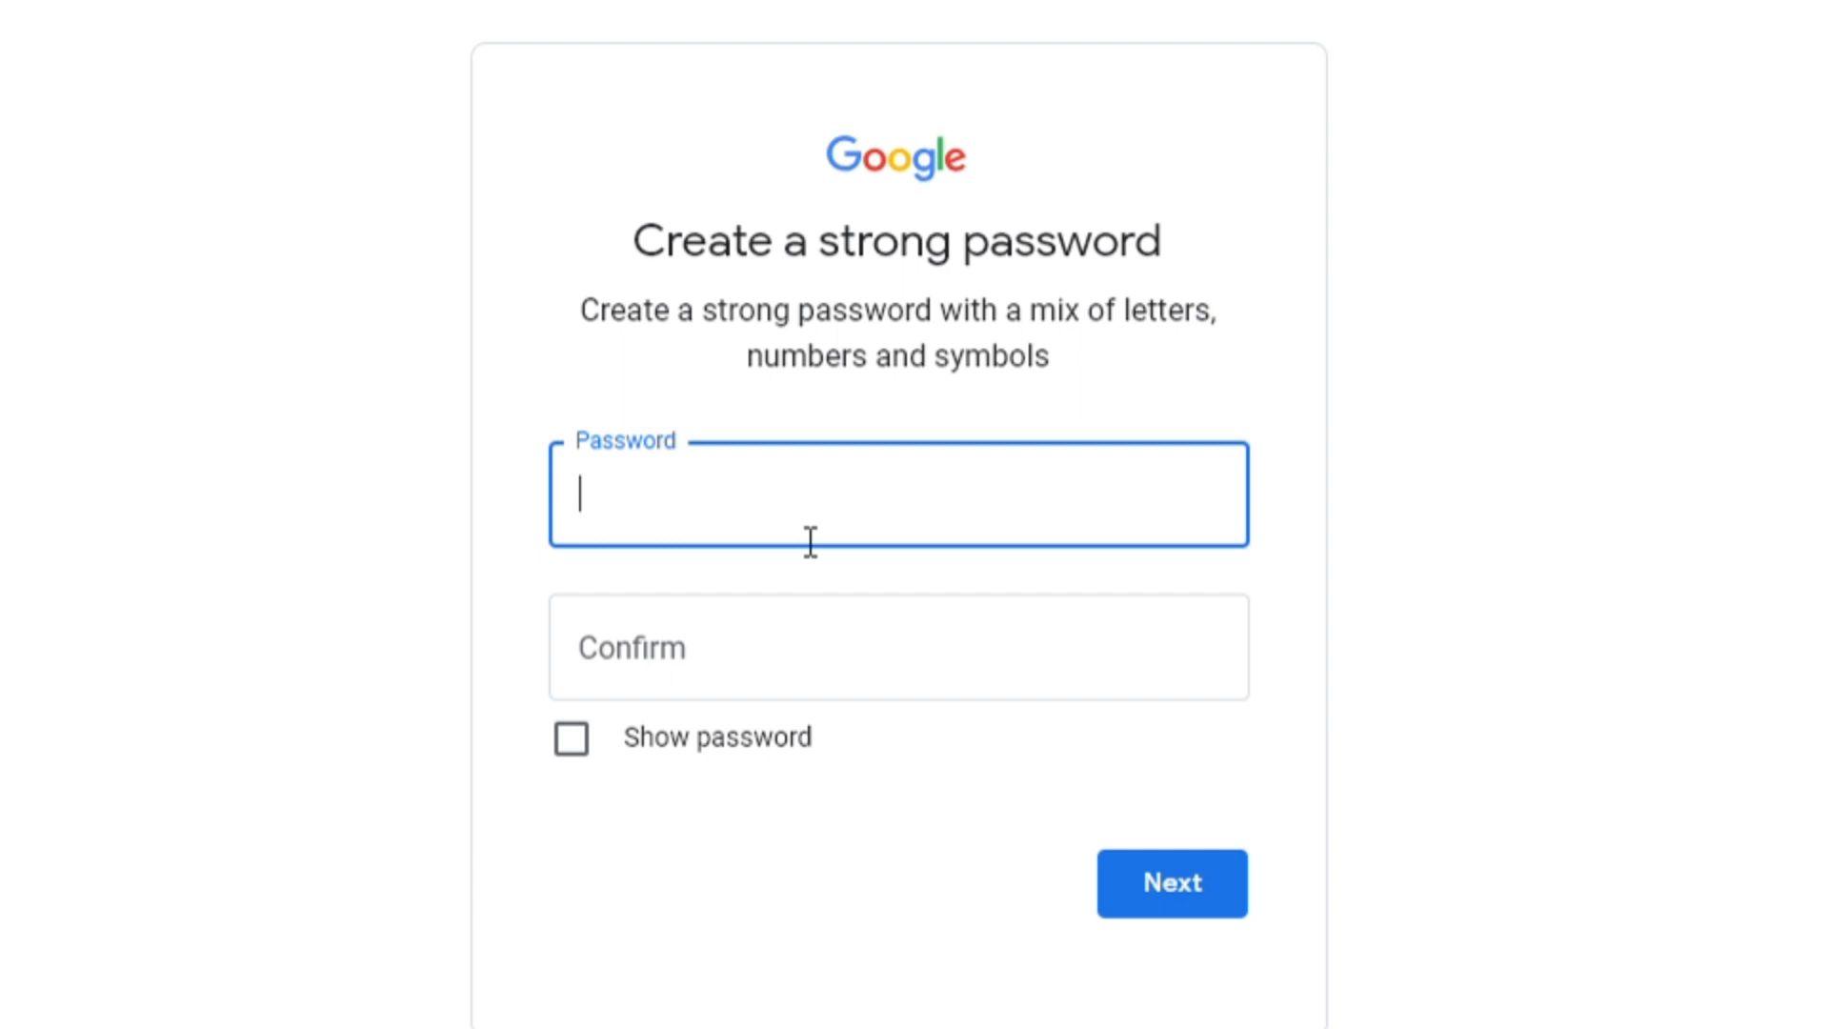
pyautogui.write('••••••••')
pyautogui.doubleClick(734, 498)
pyautogui.click(575, 741)
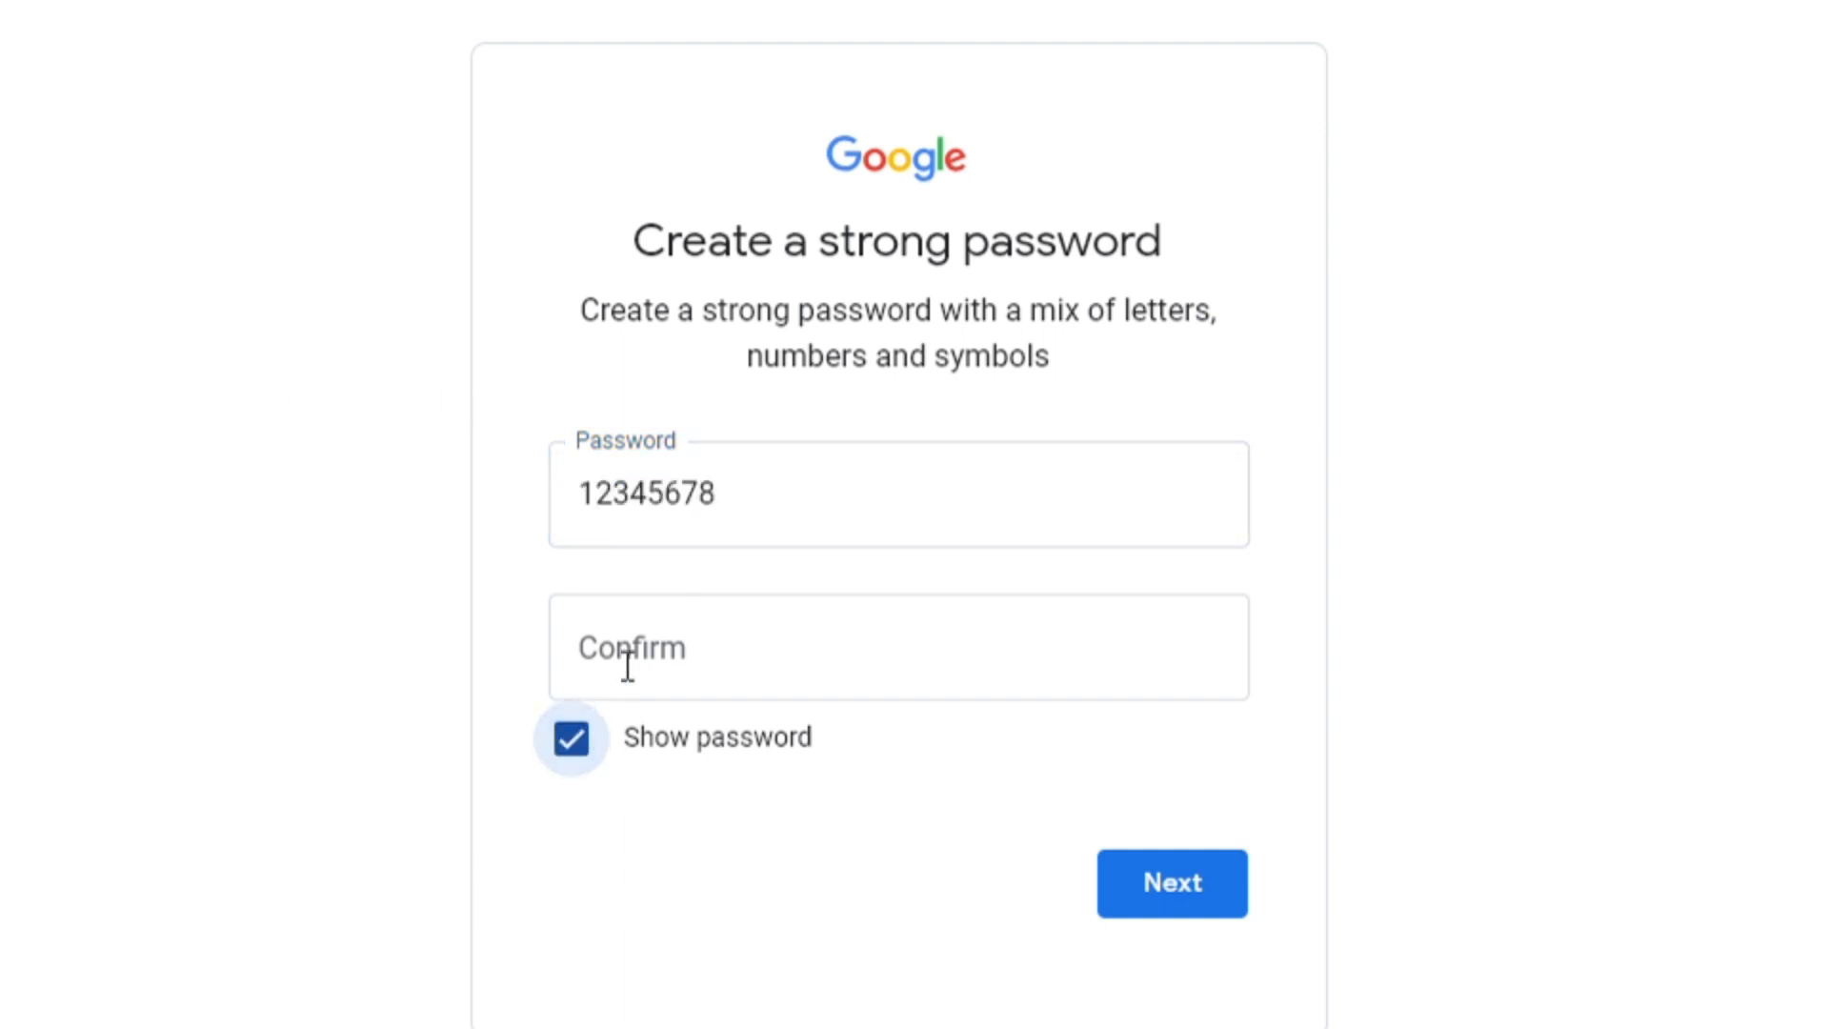
pyautogui.doubleClick(792, 513)
pyautogui.hotkey('ctrl', 'c')
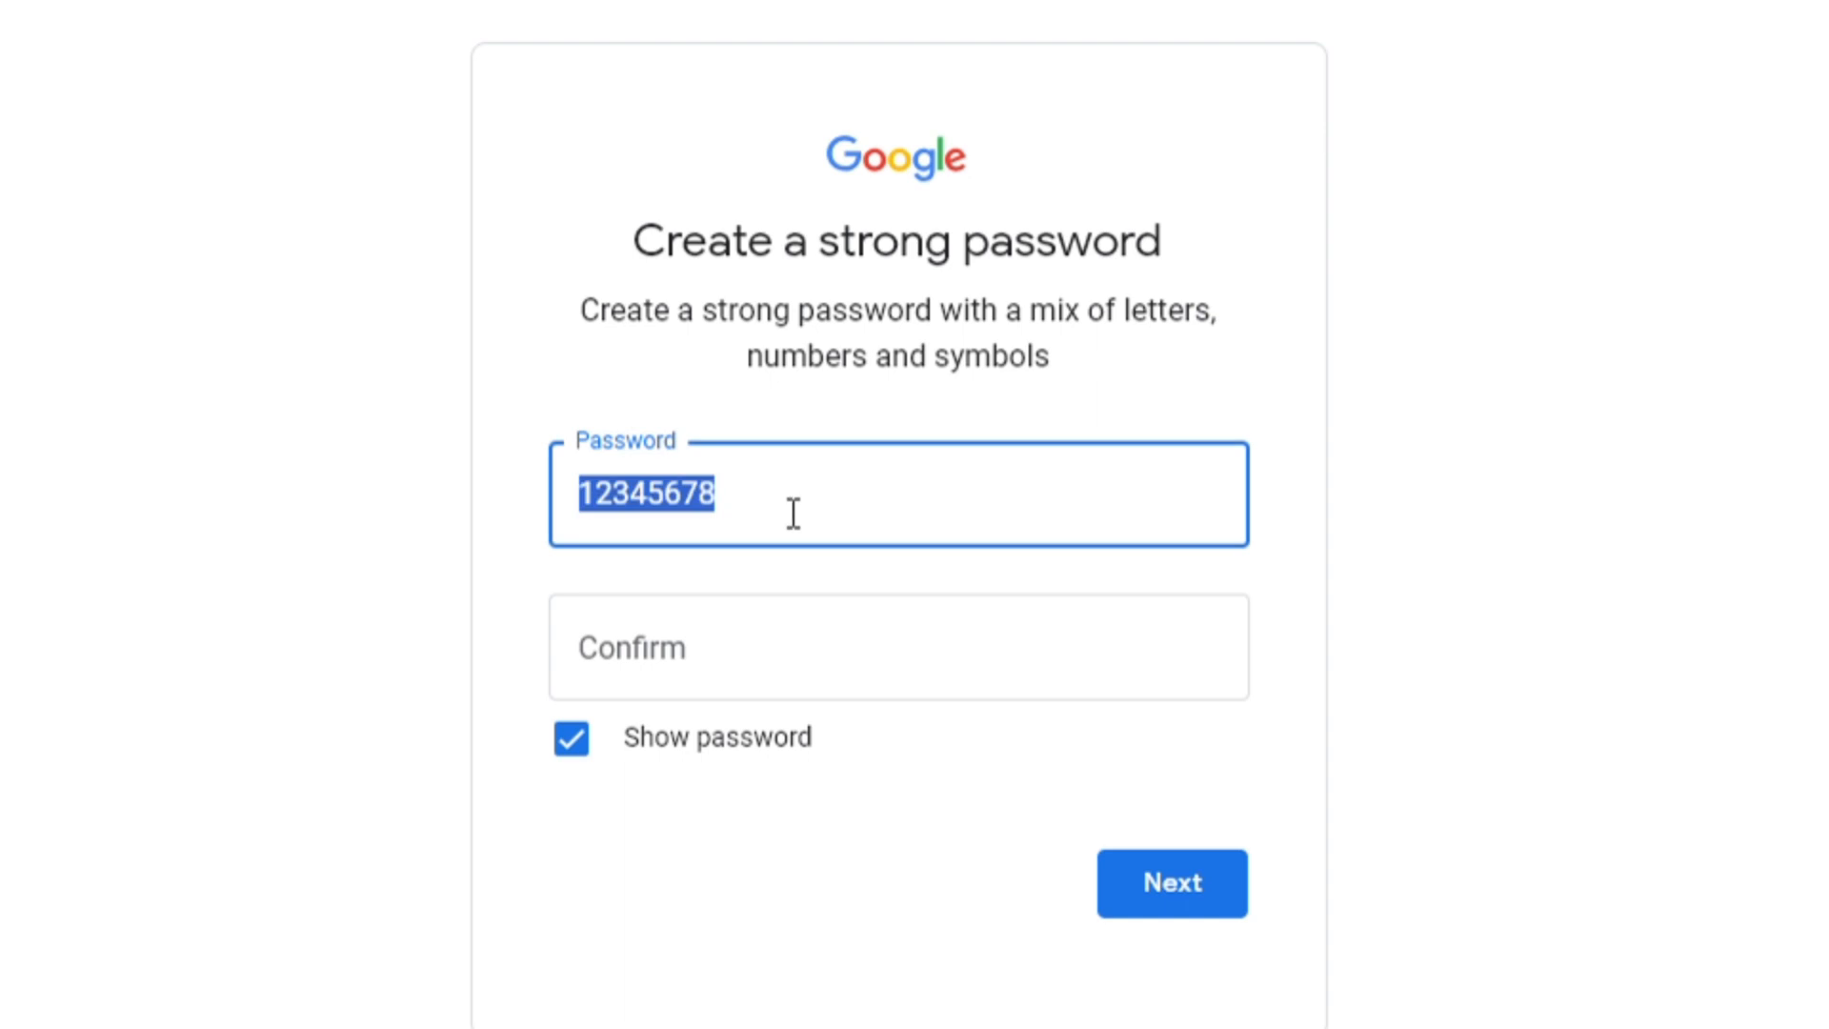
pyautogui.click(768, 648)
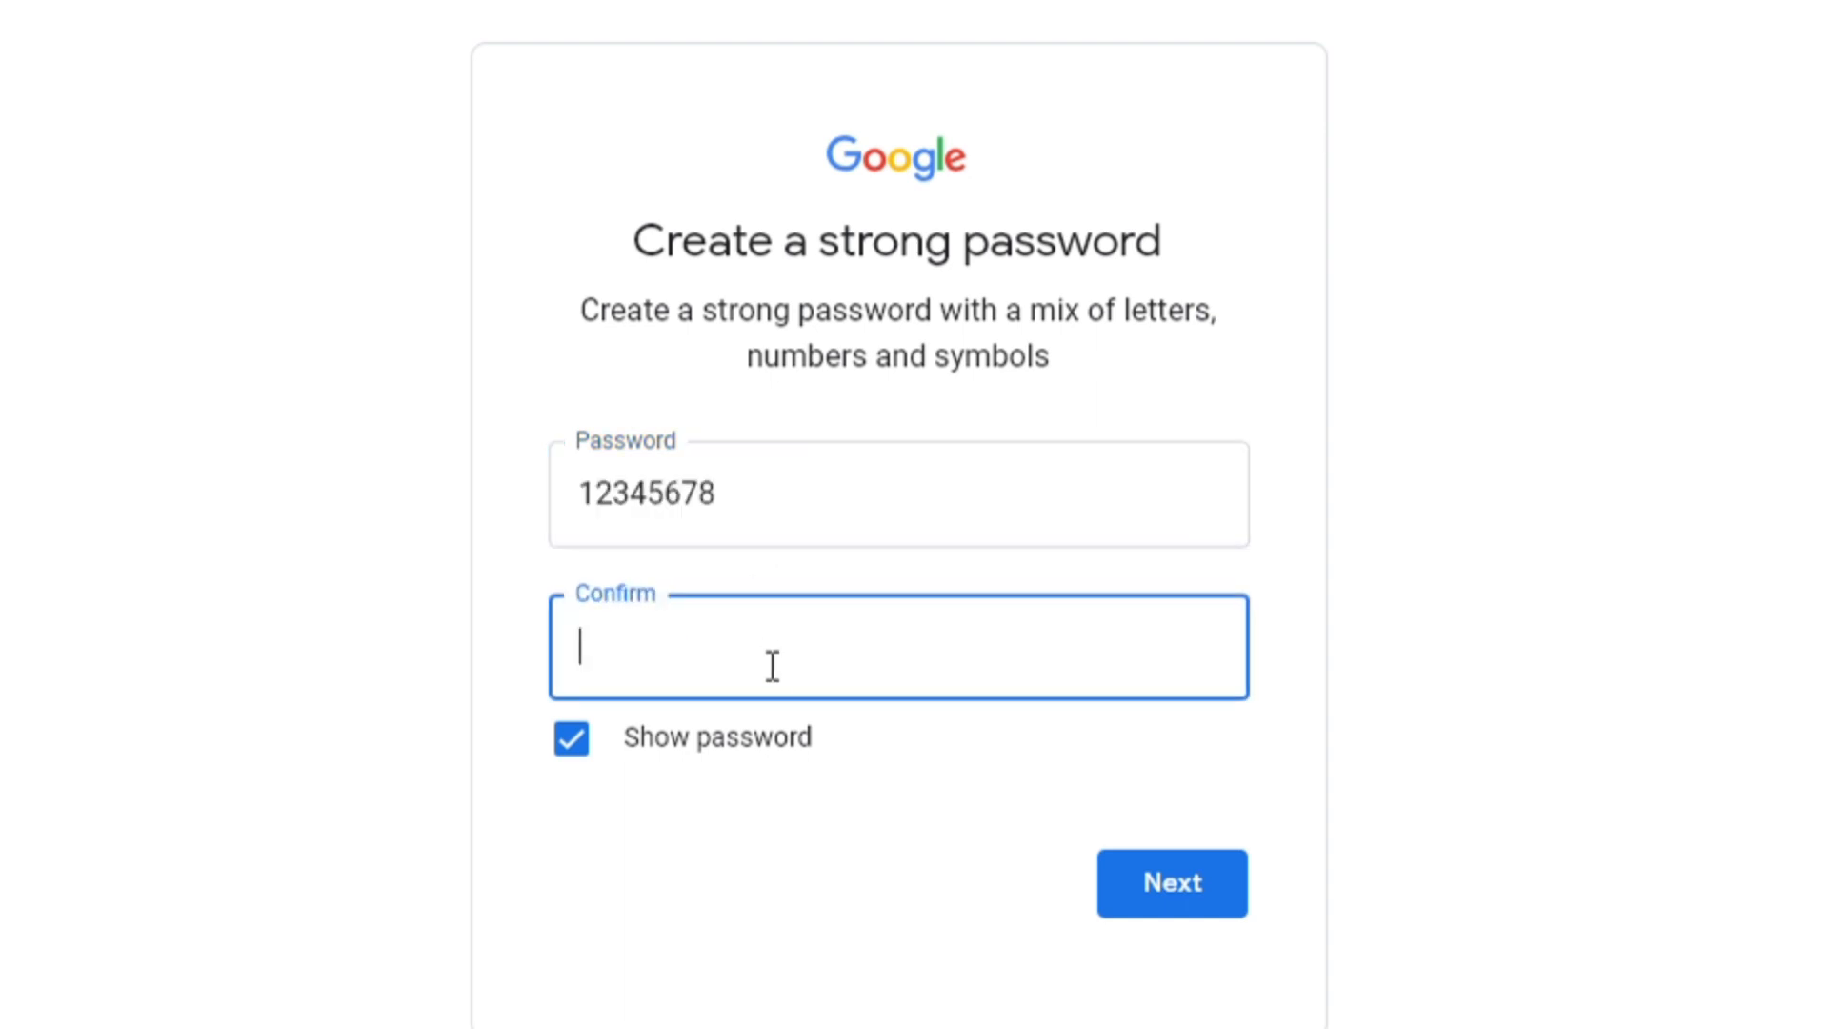
pyautogui.hotkey('ctrl', 'v')
pyautogui.click(1152, 871)
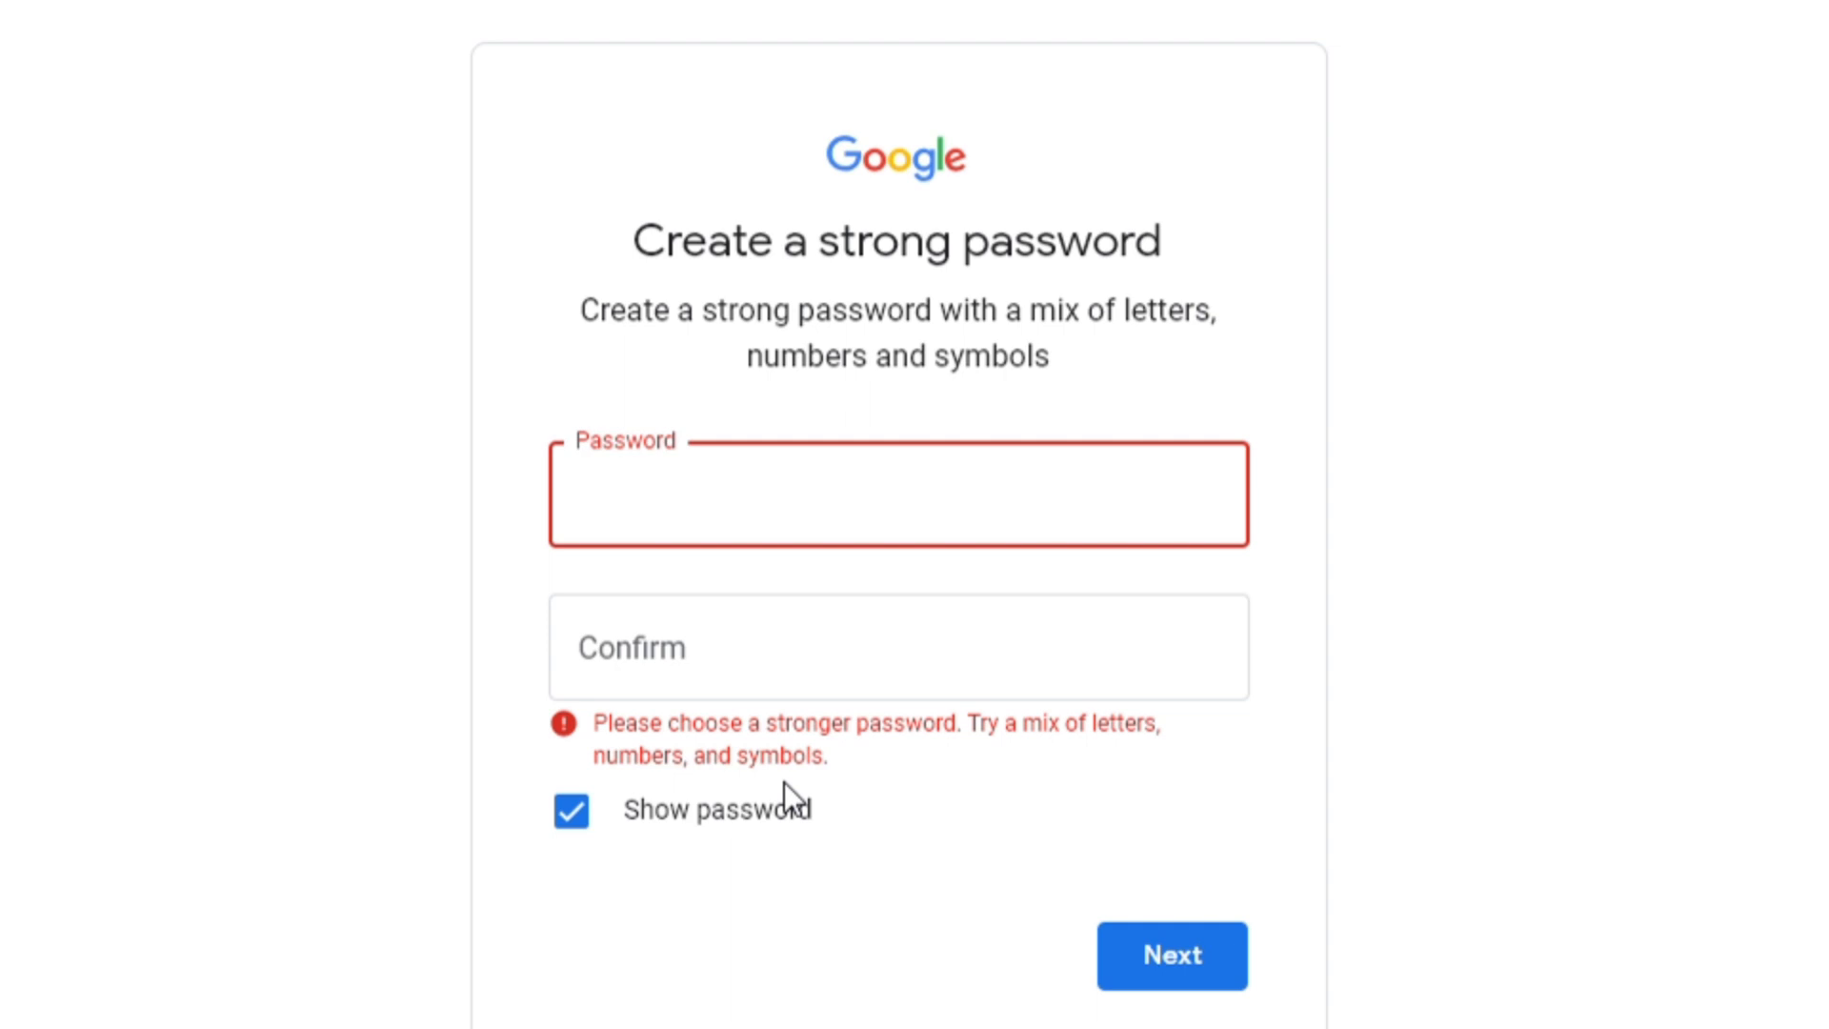
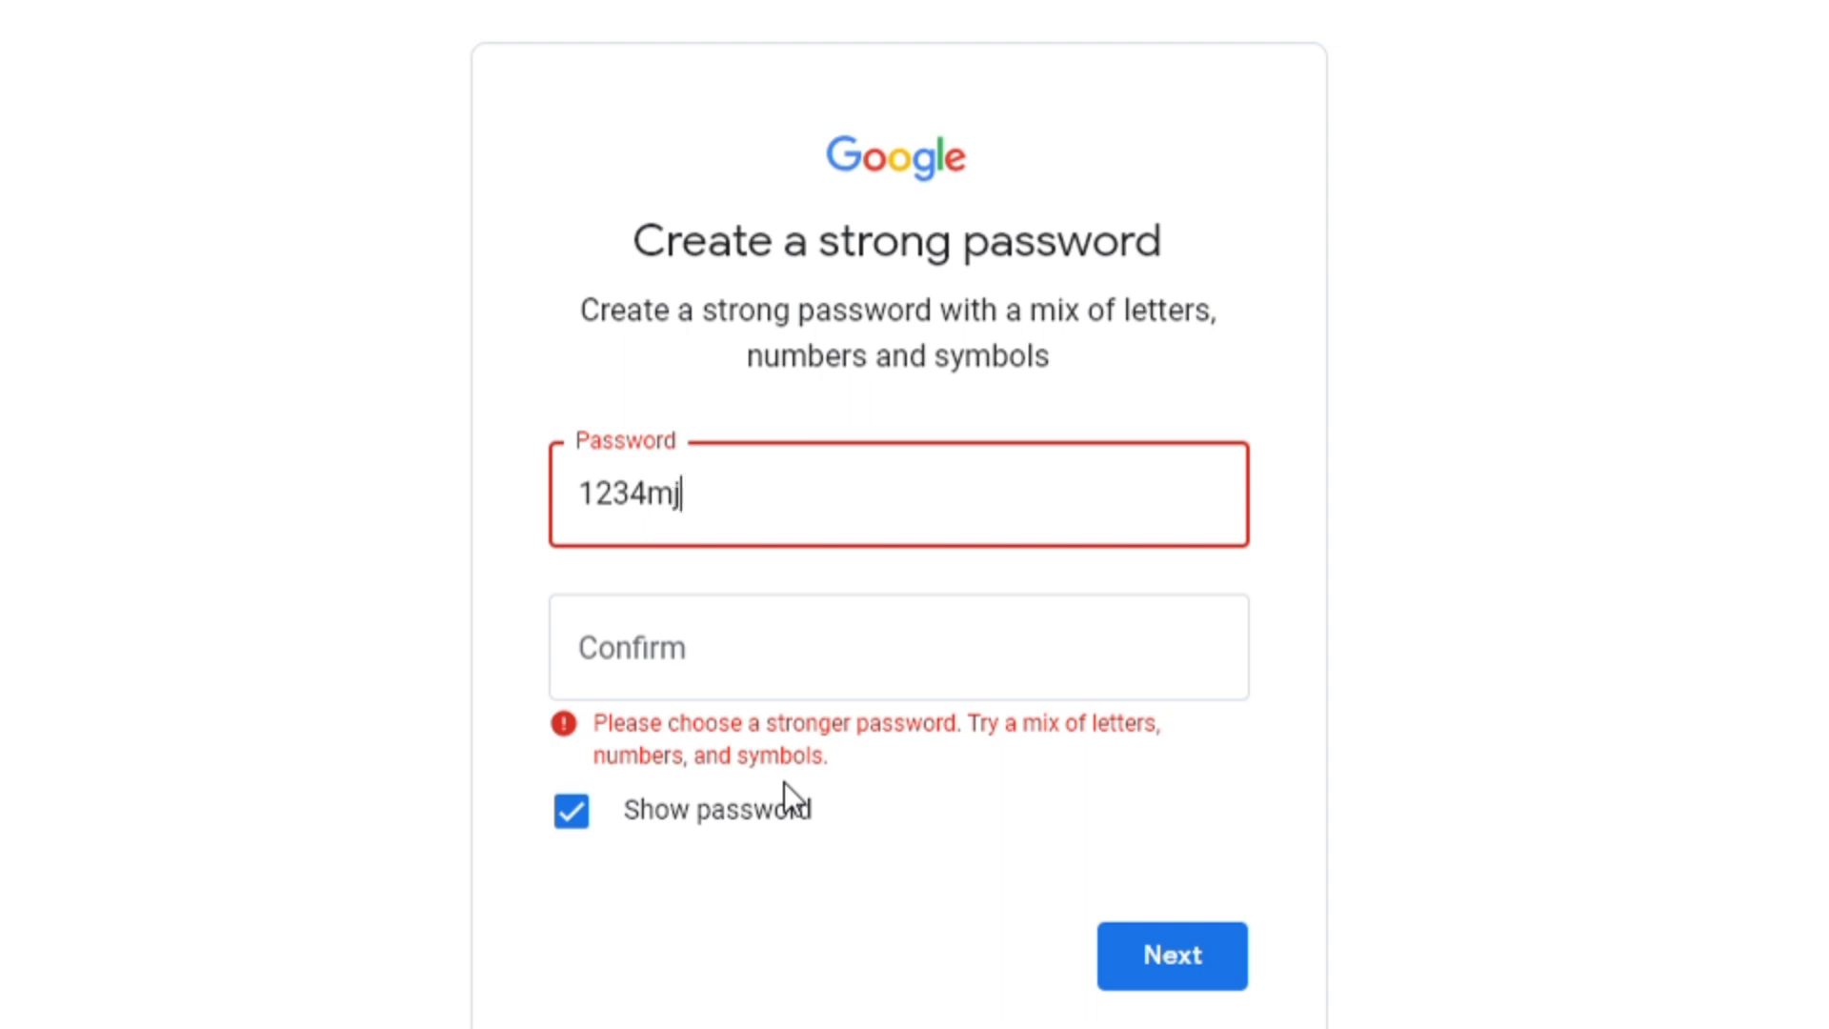
# Step: Type a stronger replacement password and paste it into the confirmation field
pyautogui.doubleClick(811, 514)
pyautogui.hotkey('ctrl', 'c')
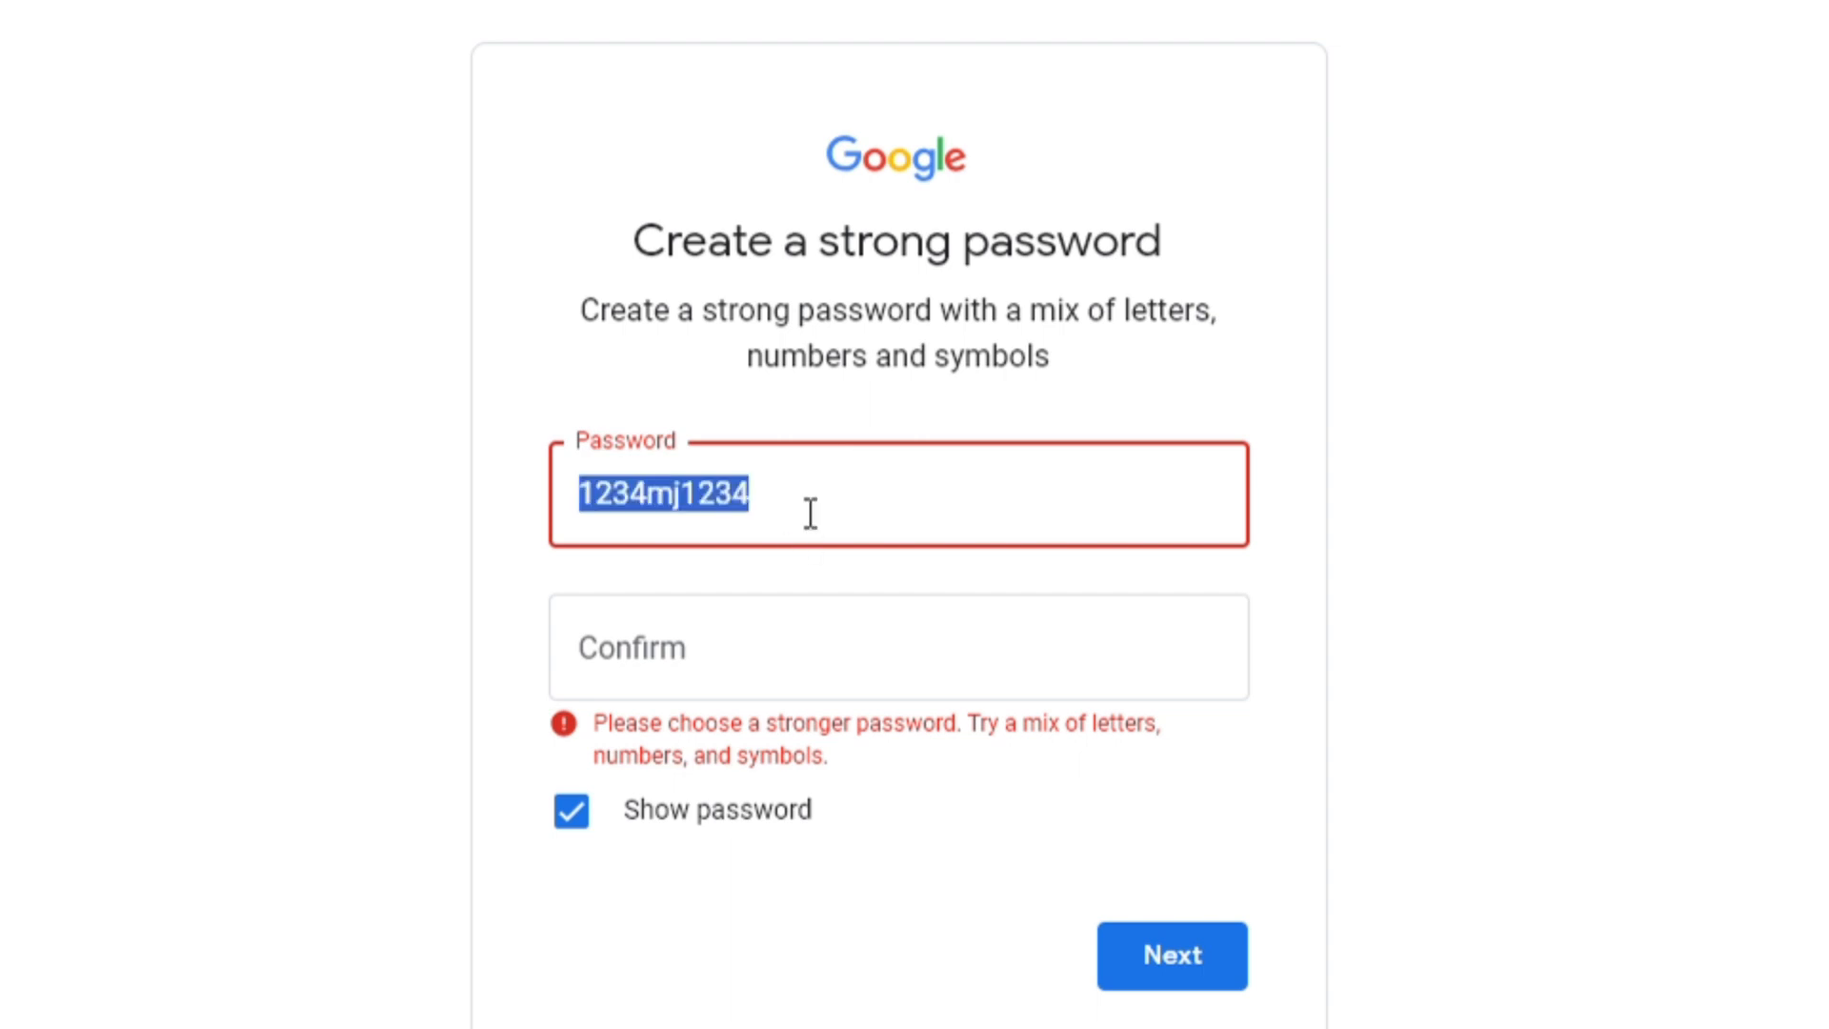
pyautogui.click(817, 657)
pyautogui.hotkey('ctrl', 'v')
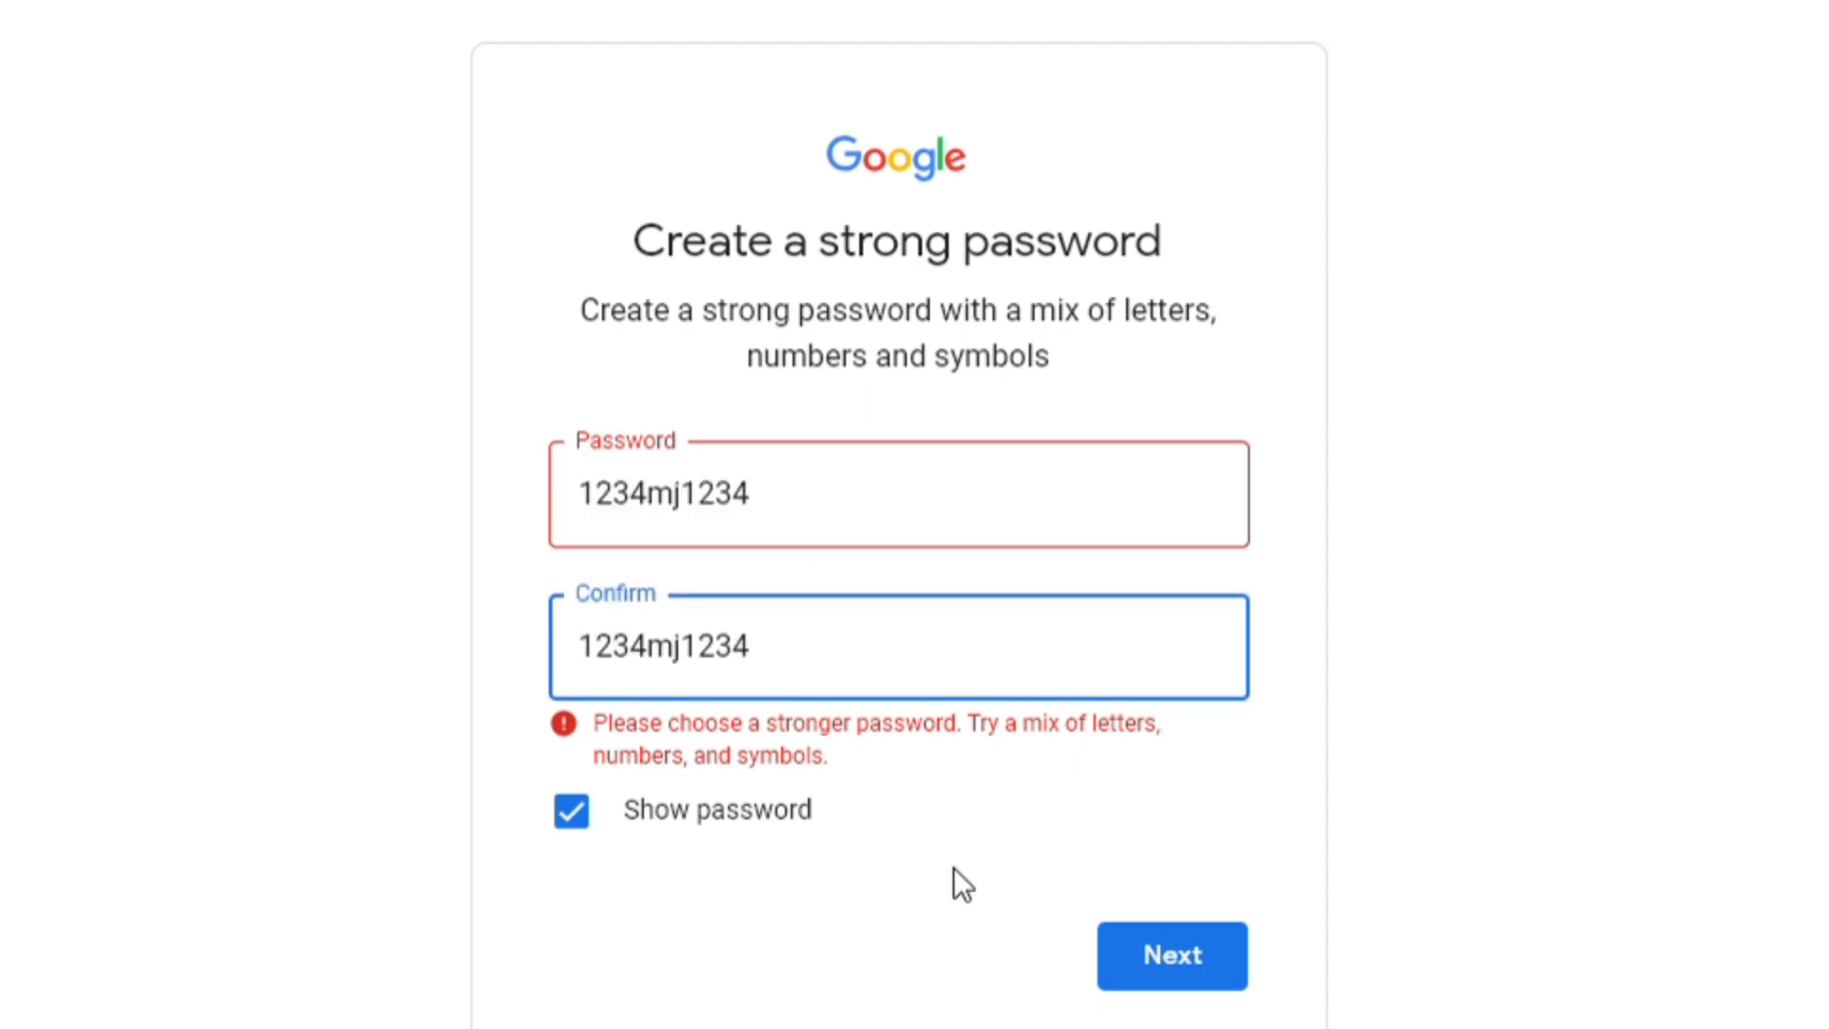
# Step: Submit the new password and enter the six-digit verification code sent by SMS
pyautogui.click(1192, 956)
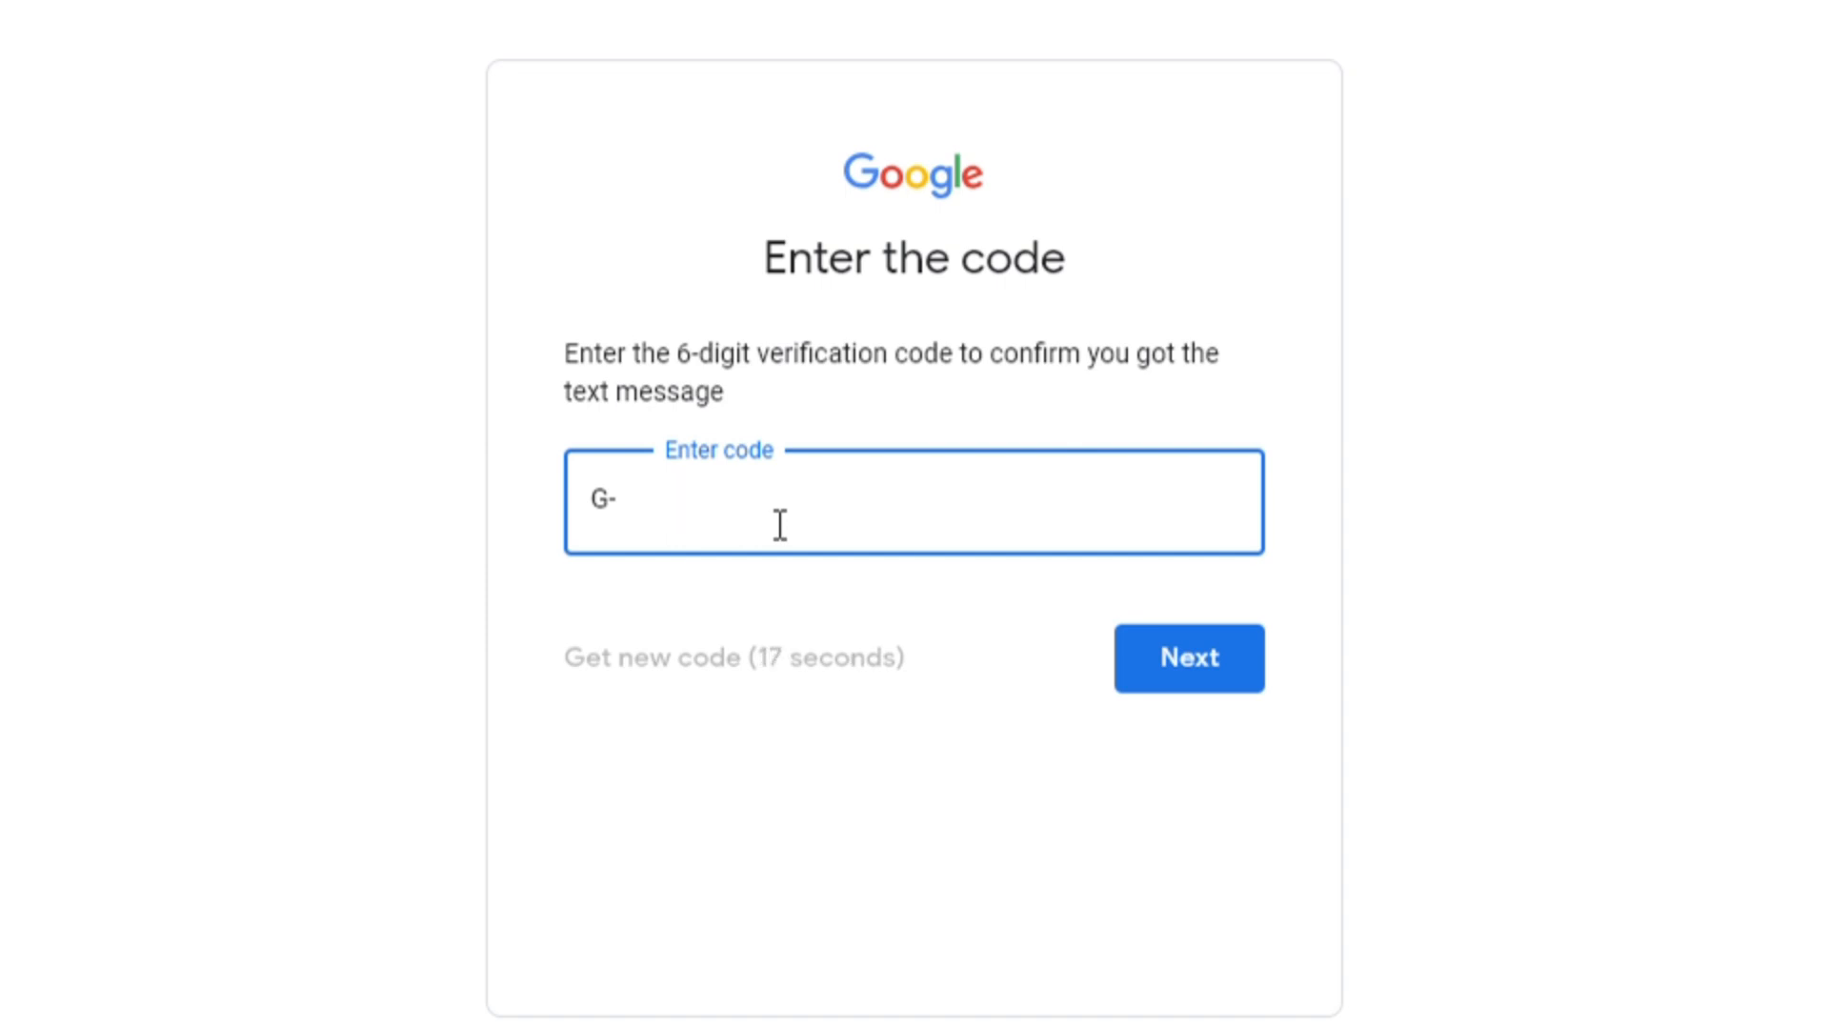
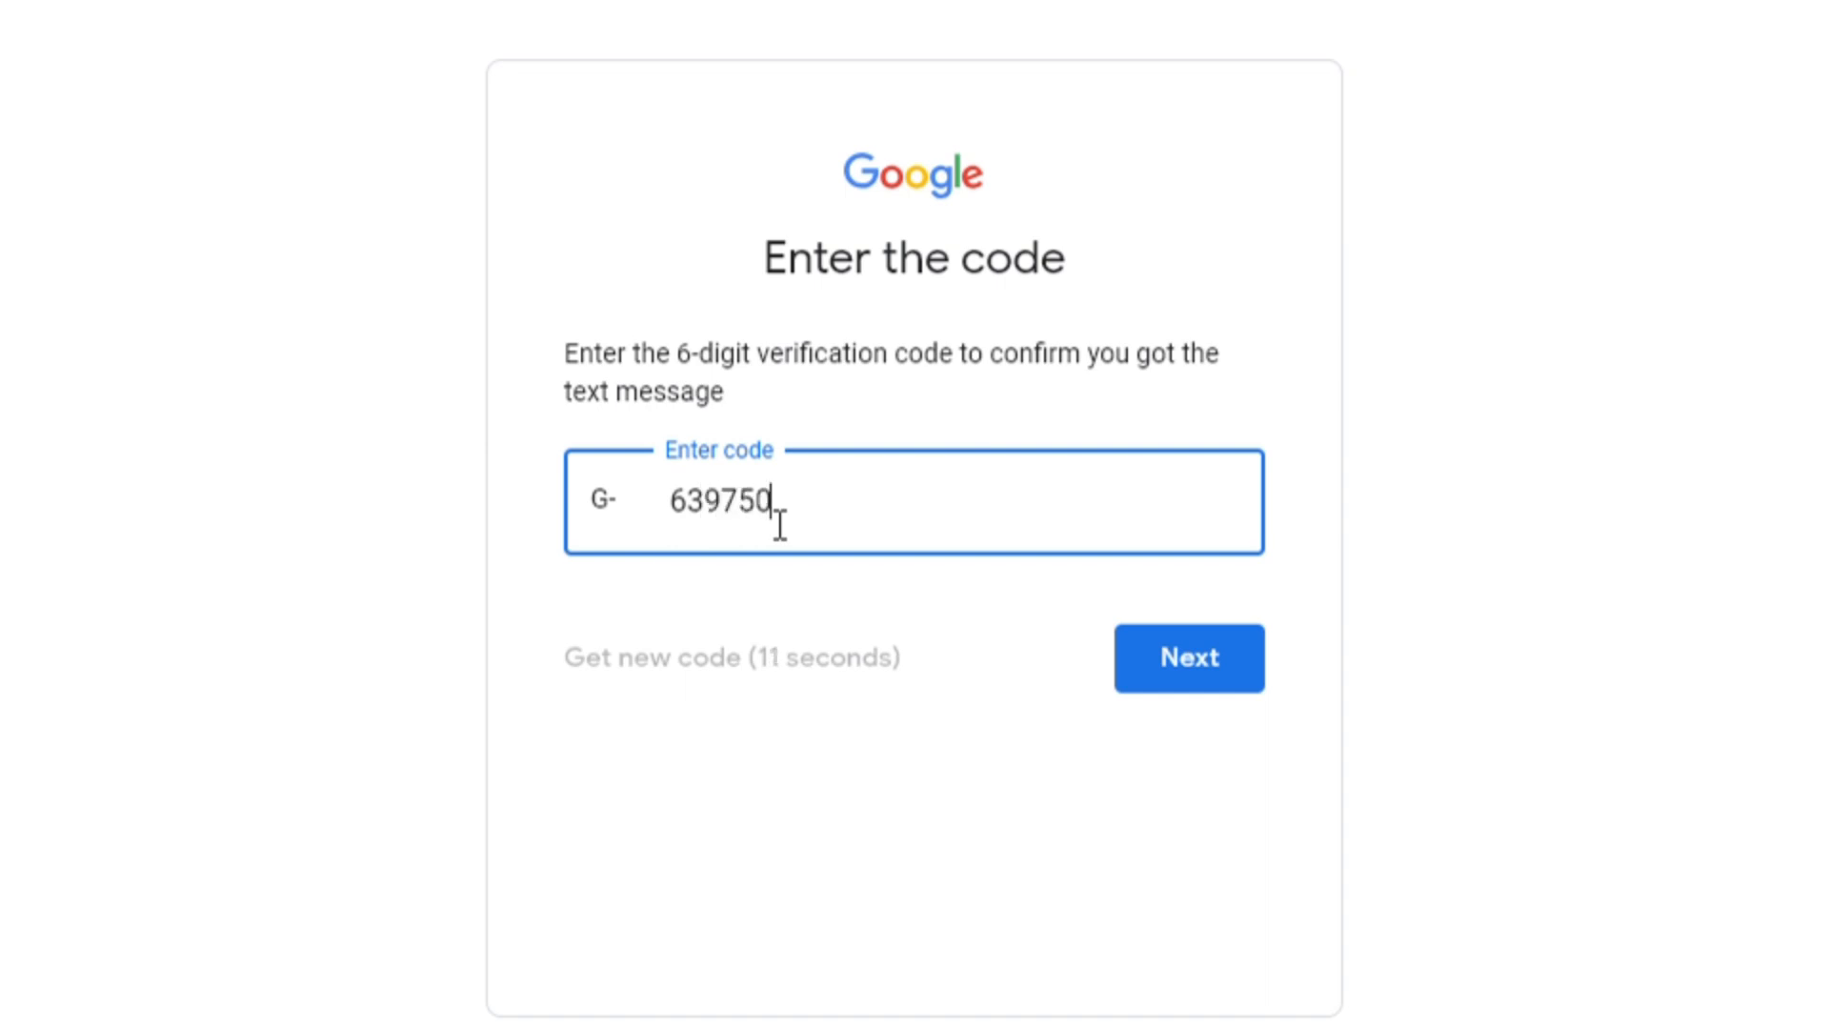
pyautogui.press('Return')
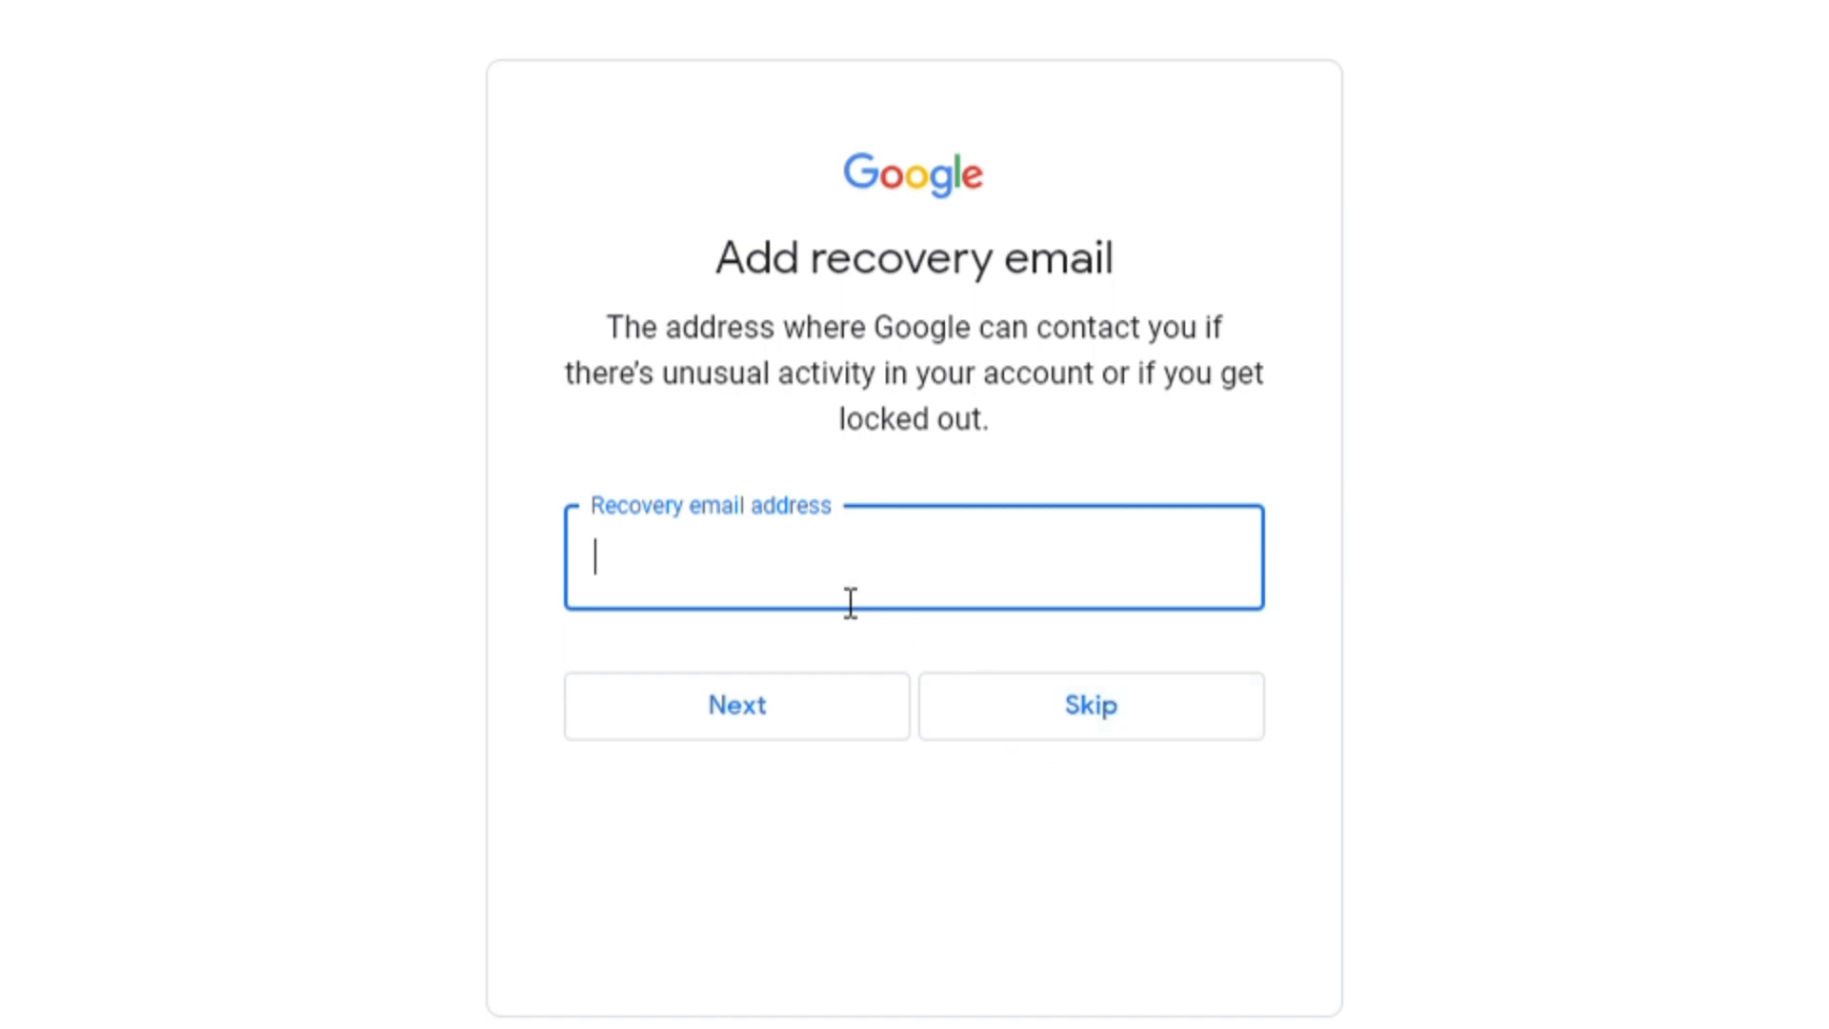
# Step: Start typing a recovery email address, then skip adding a recovery email
pyautogui.click(784, 730)
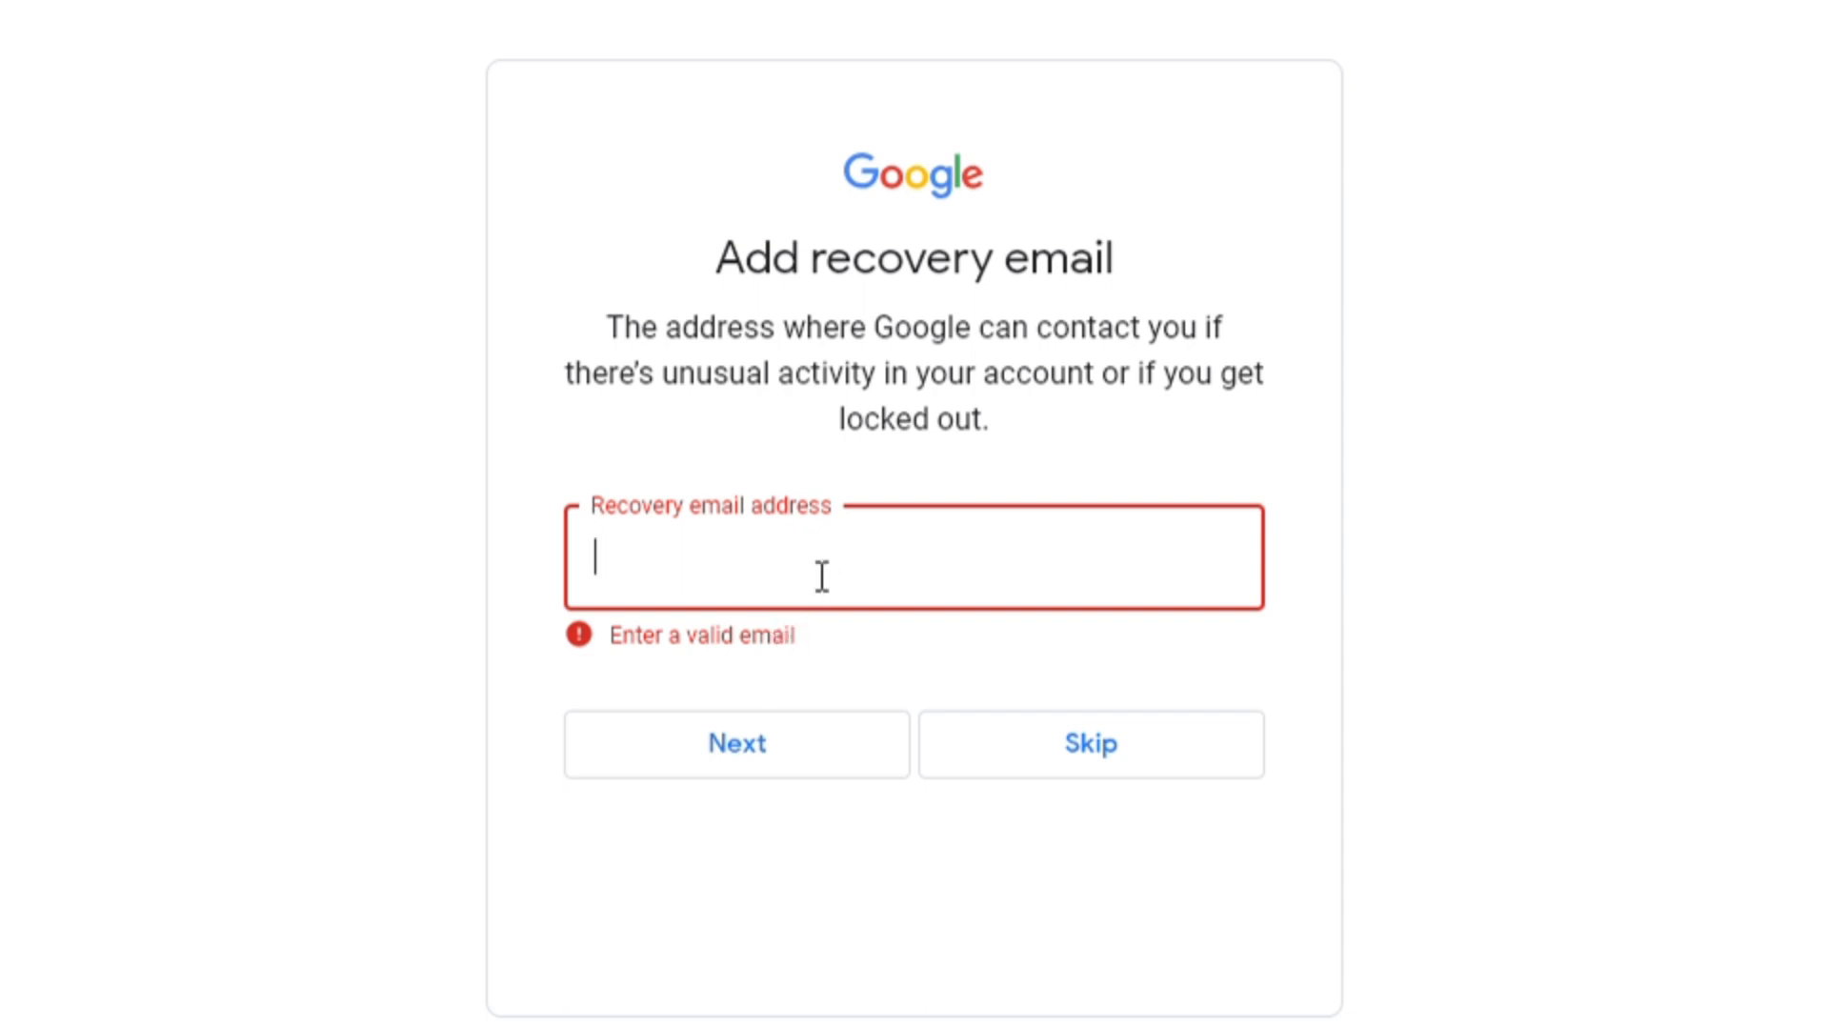
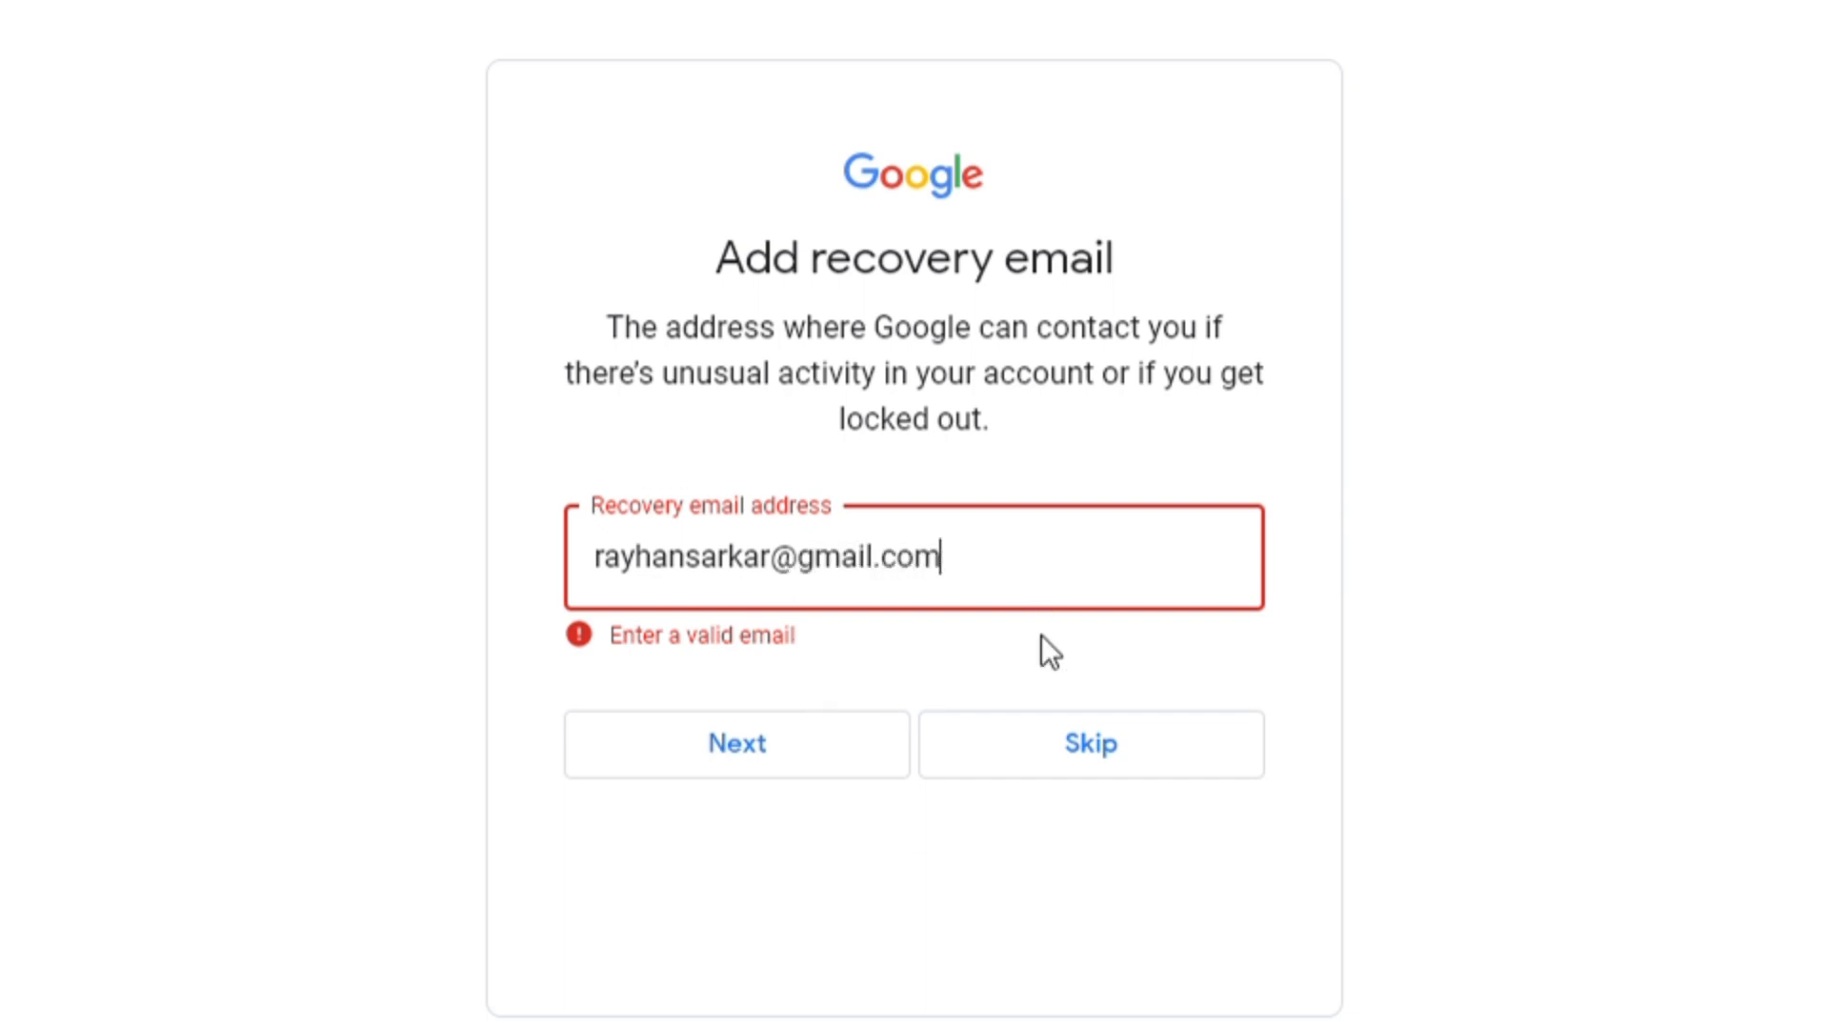
pyautogui.click(991, 767)
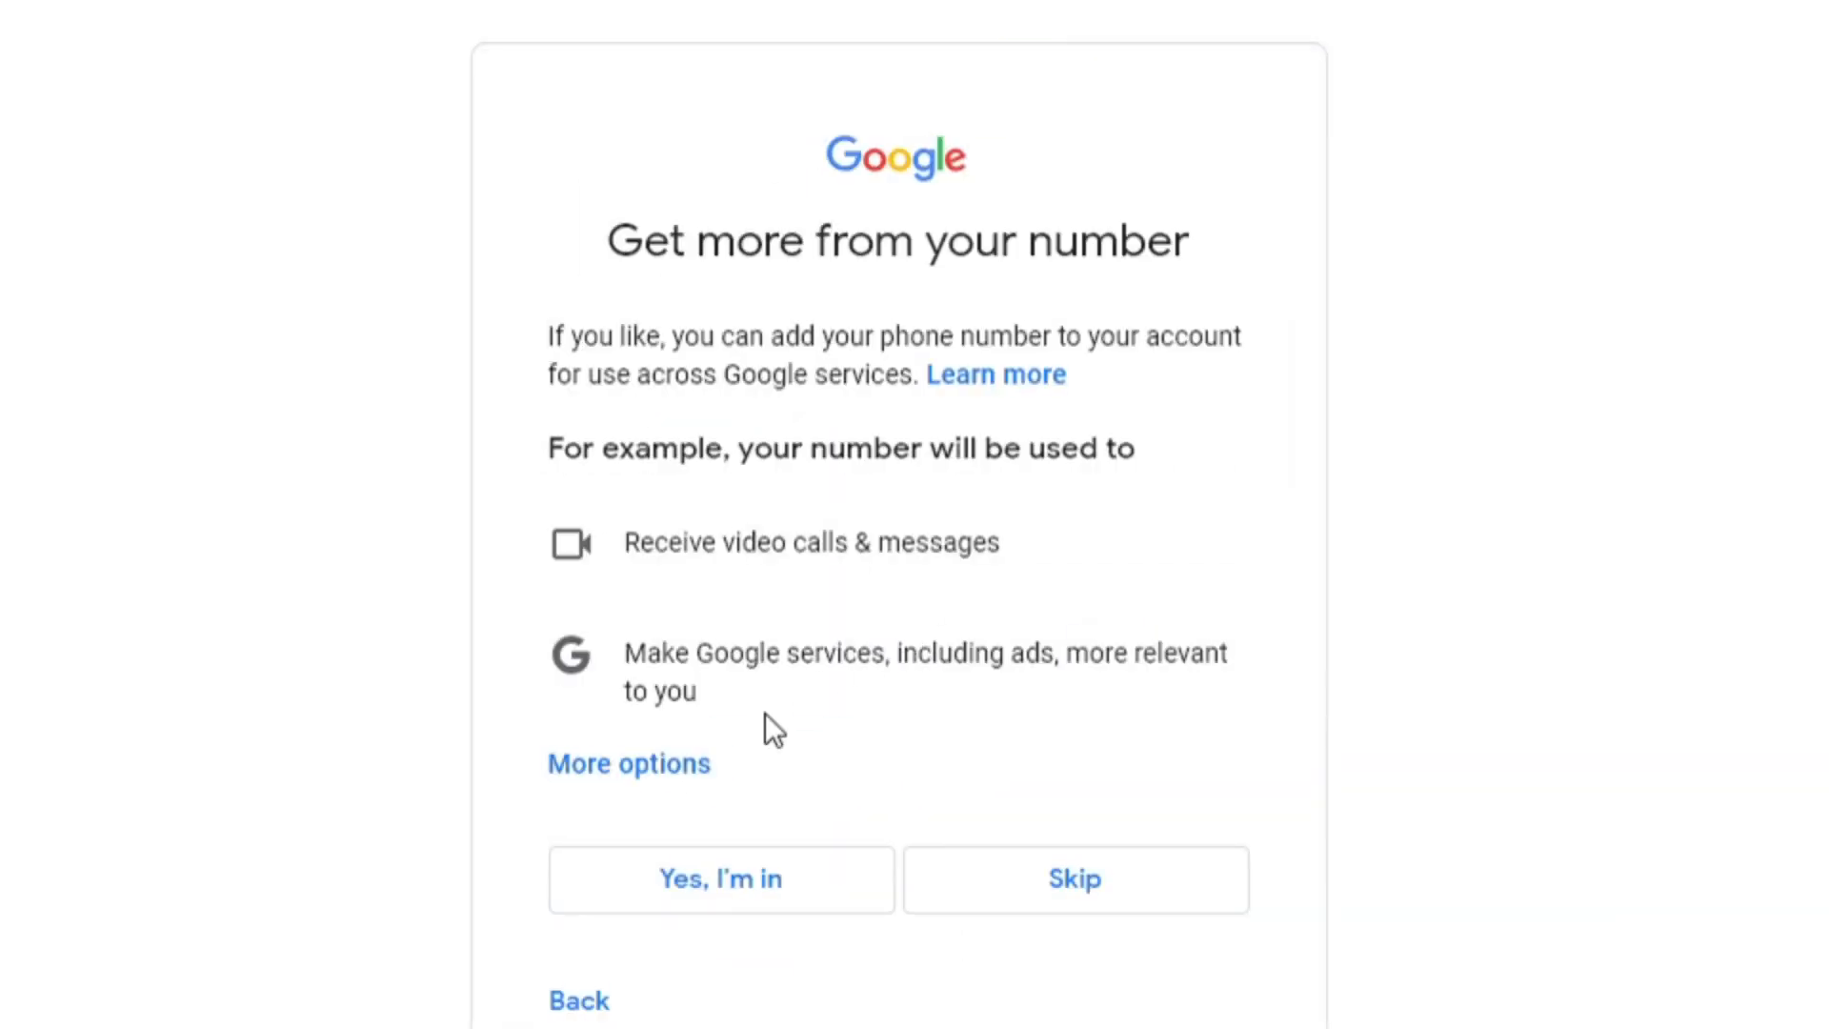
# Step: Skip extra phone-number uses, accept the account info review, and agree to Privacy and Terms
pyautogui.scroll(-2, 765, 714)
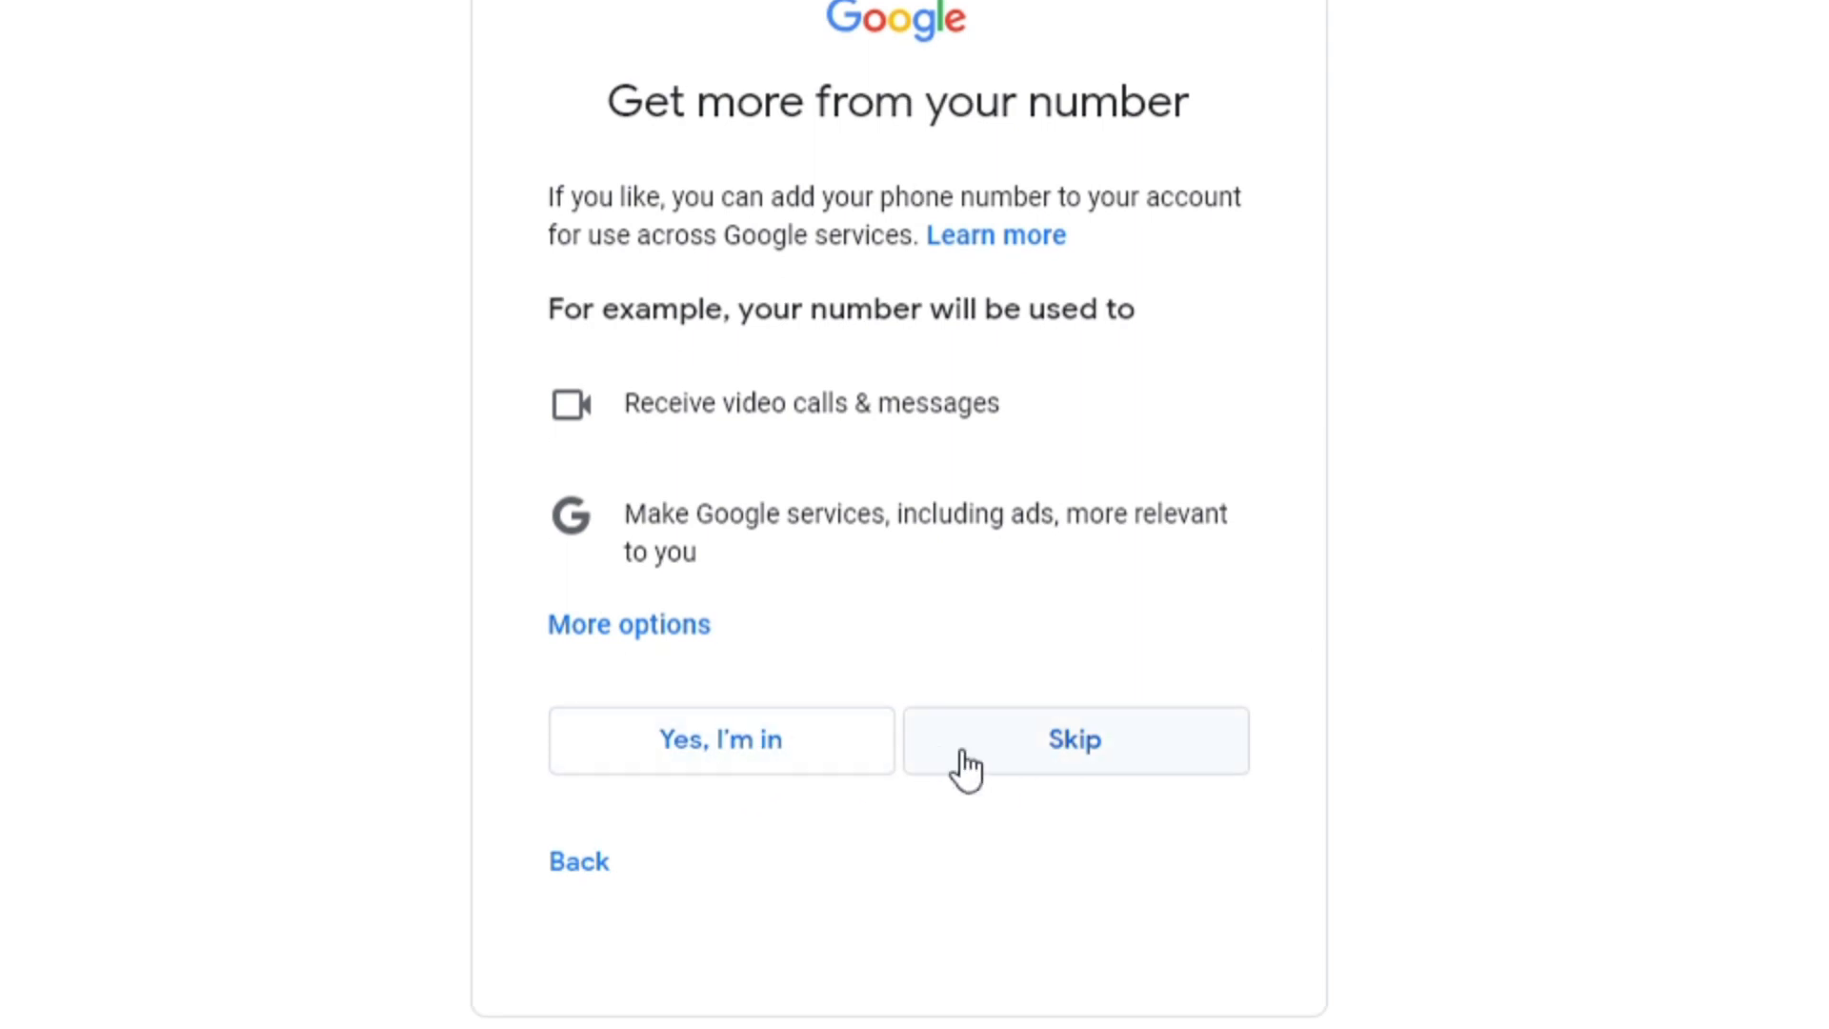
pyautogui.click(1014, 752)
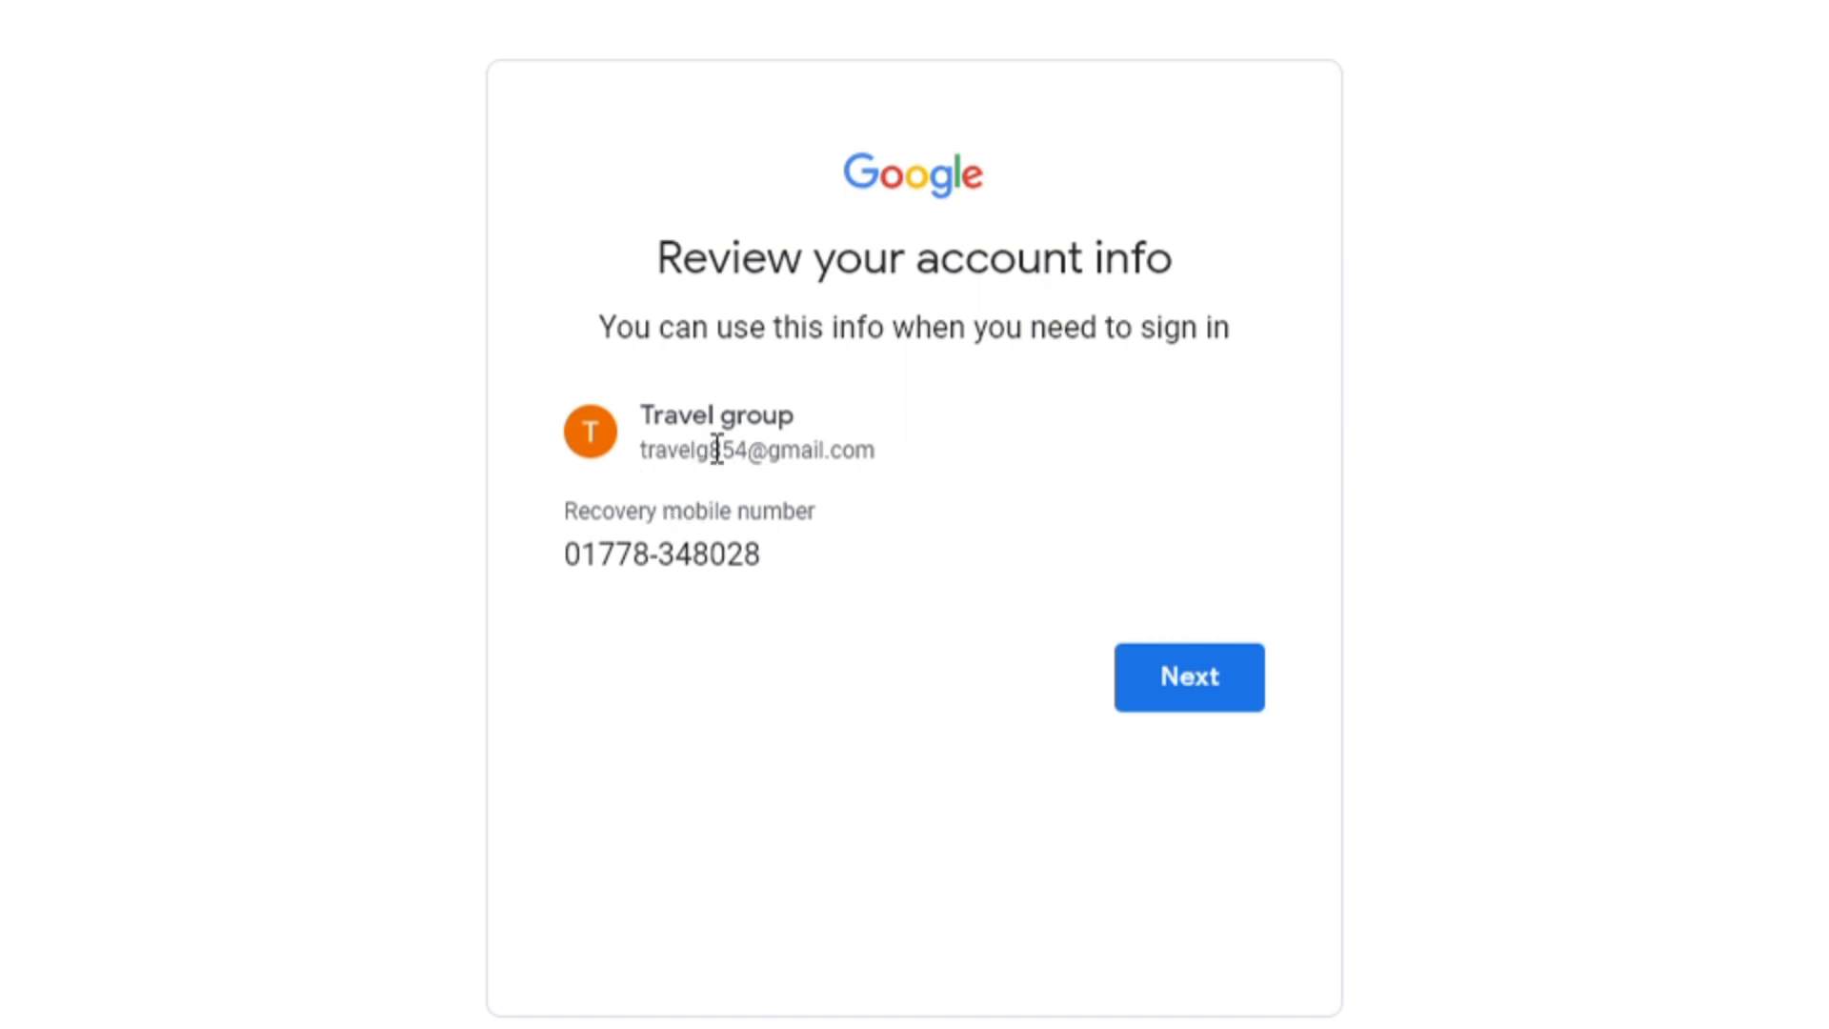
pyautogui.click(1177, 691)
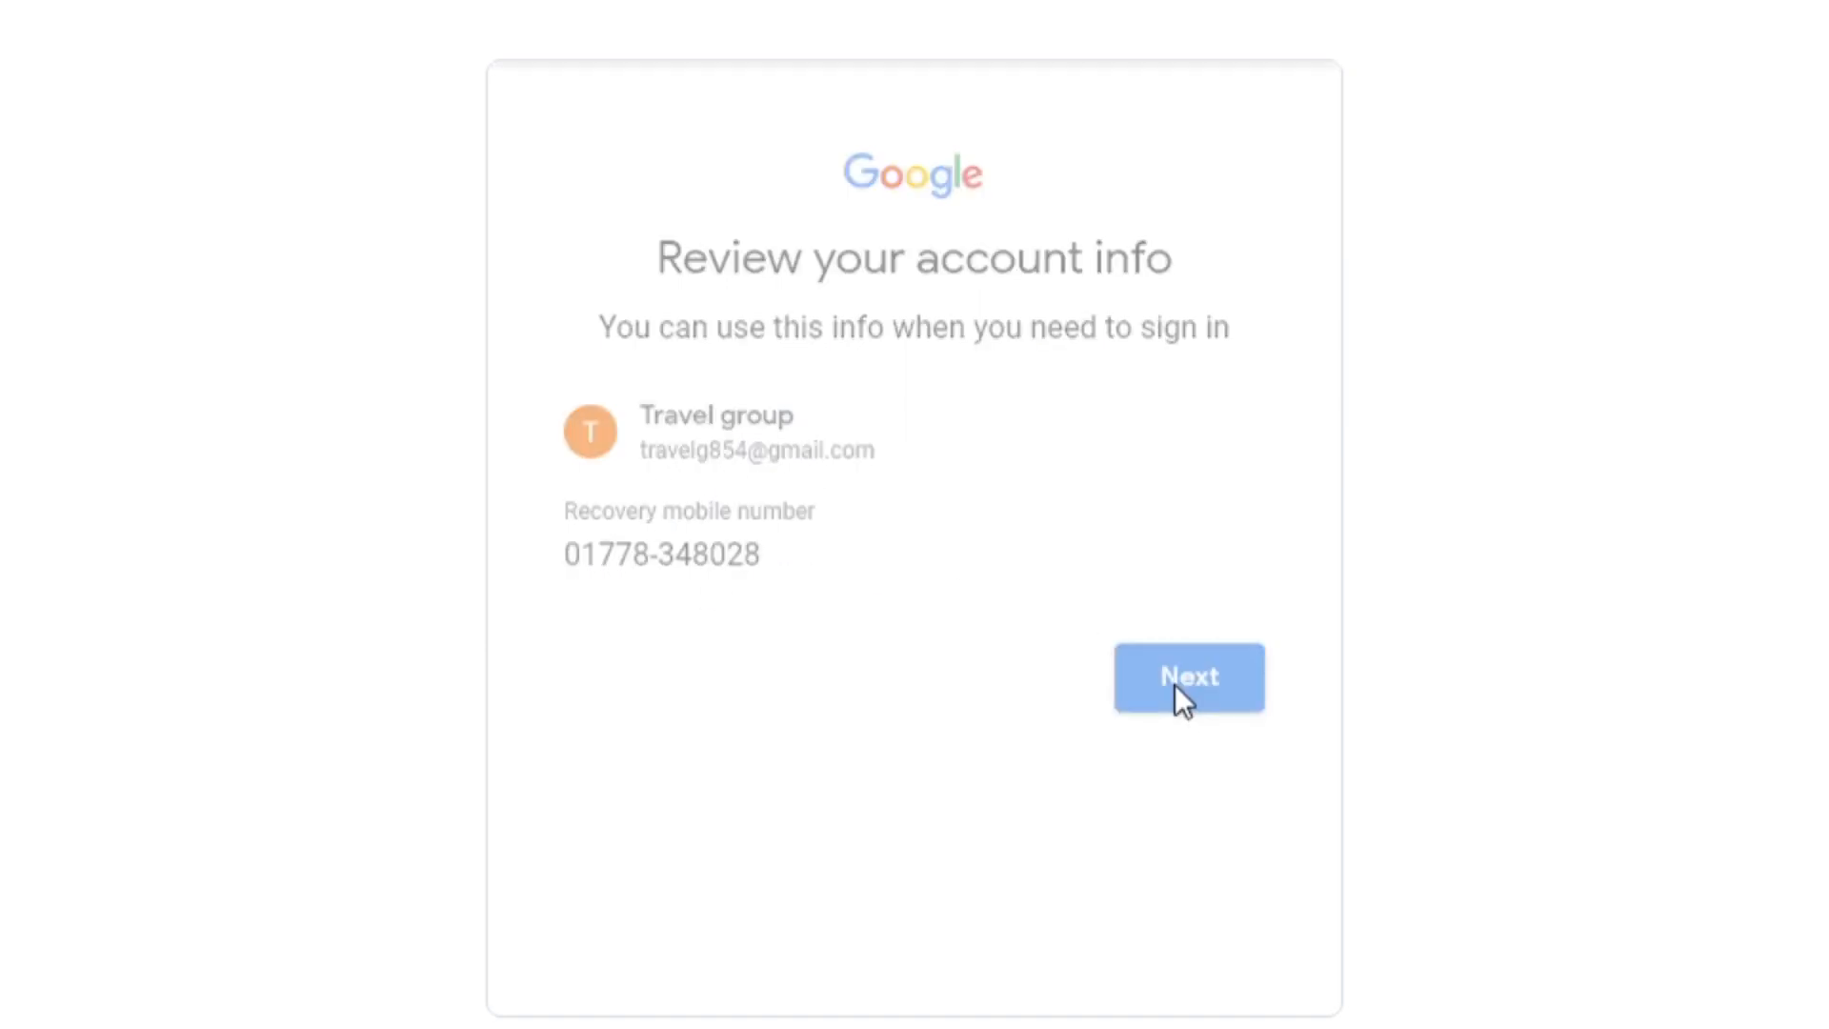
pyautogui.scroll(-20, 1013, 785)
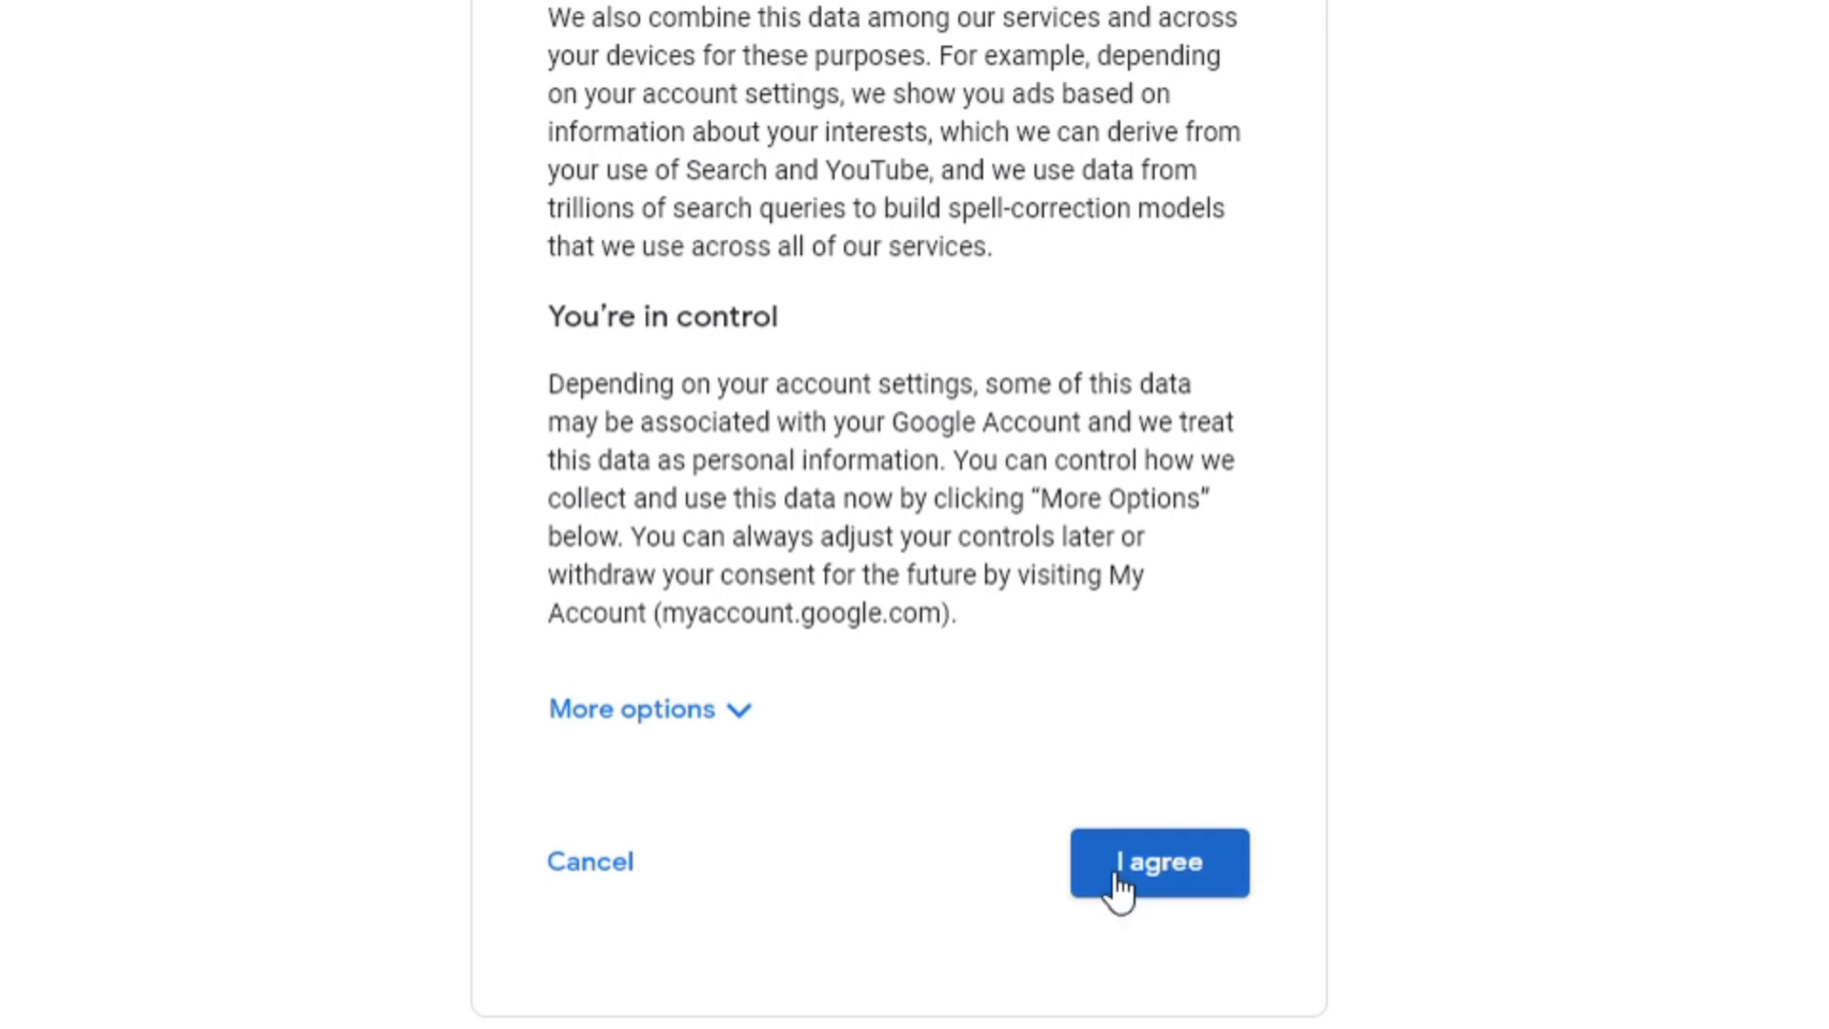
pyautogui.click(1170, 886)
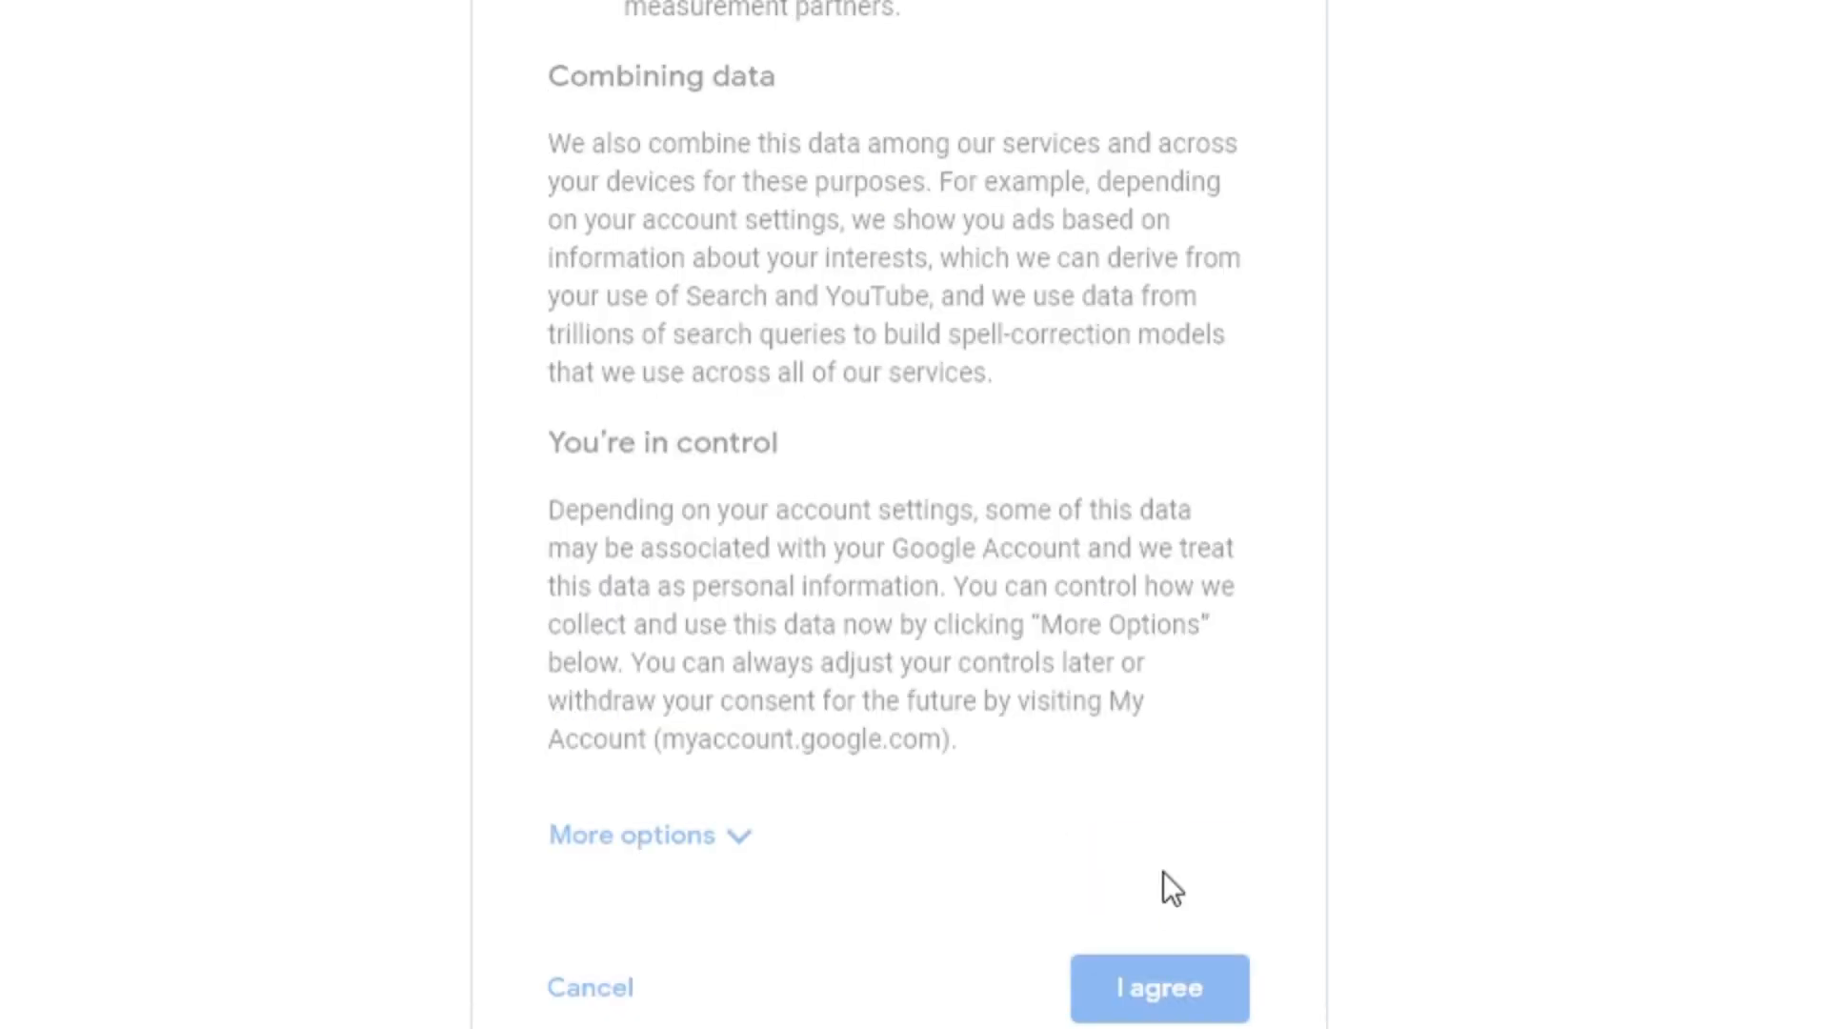